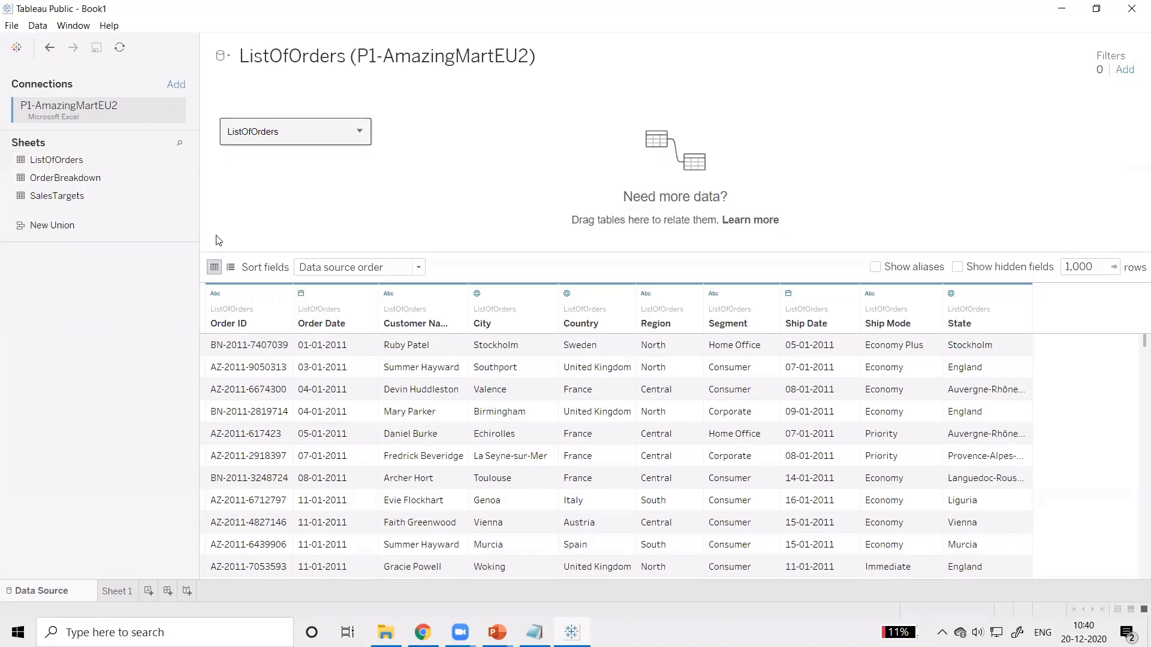
Step: Open the empty Sheet 1 worksheet and hide the Show Me chart suggestions
{"action": "left_click", "coordinate": [120, 593]}
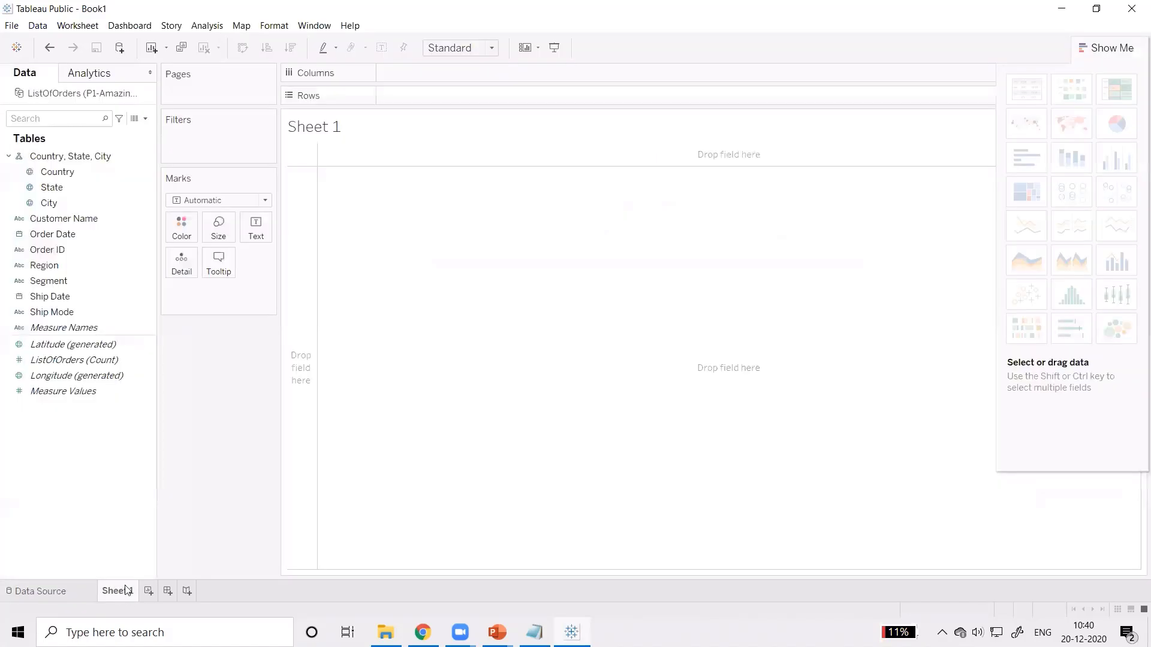
{"action": "left_click", "coordinate": [1082, 48]}
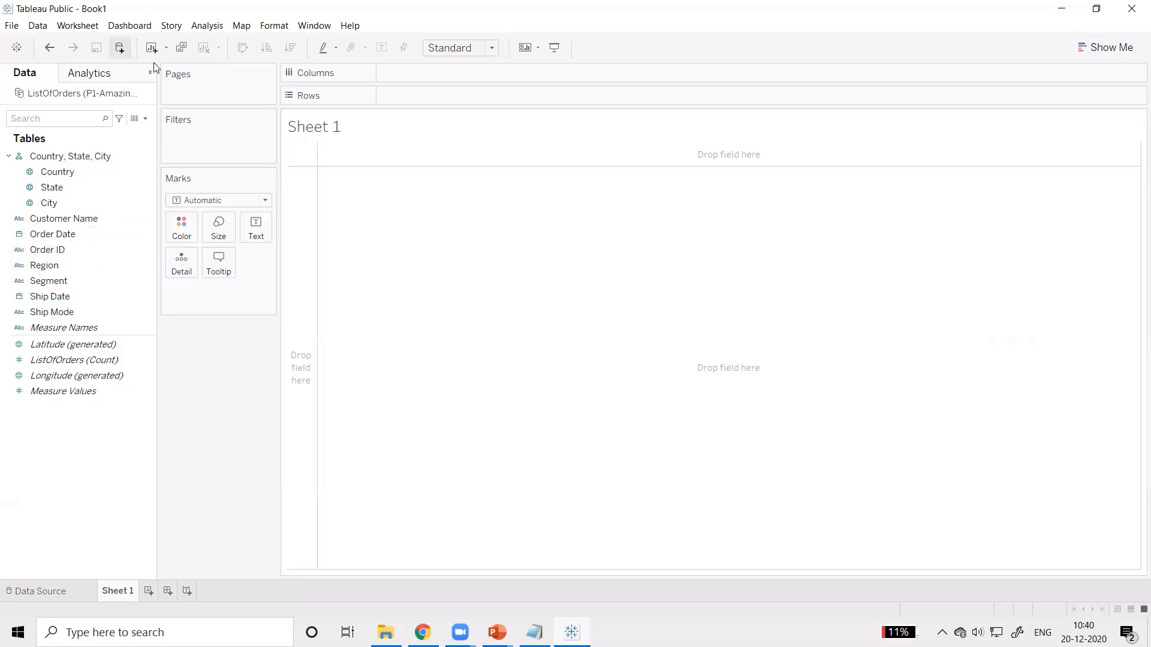
{"action": "left_click", "coordinate": [65, 171]}
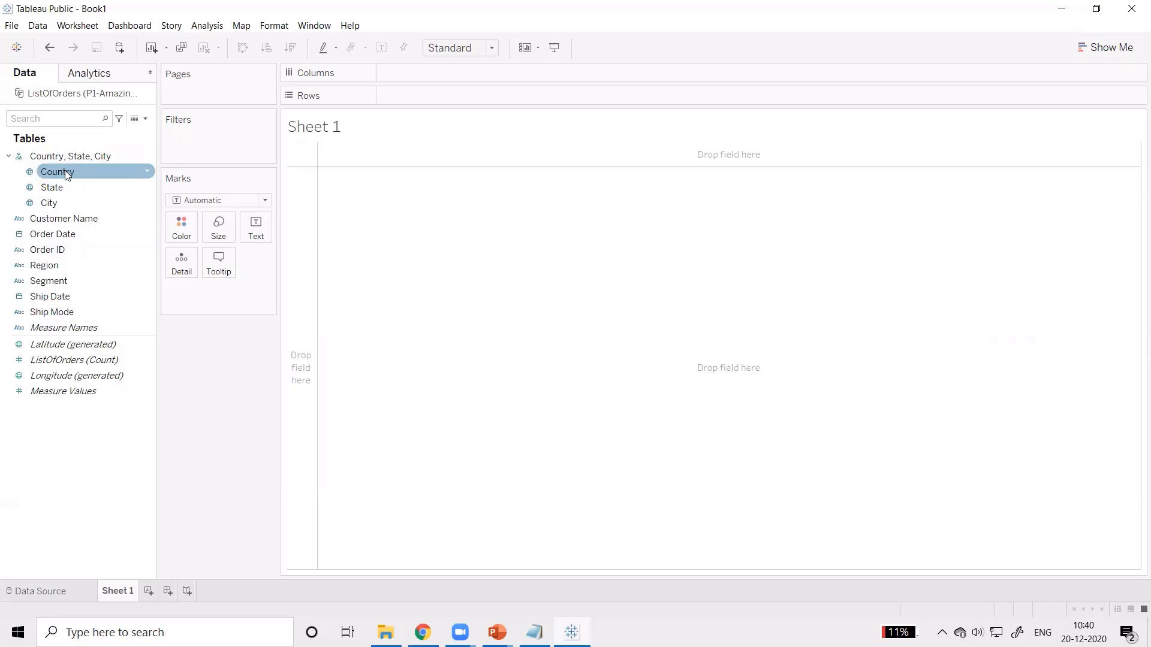
{"action": "left_click", "coordinate": [65, 171]}
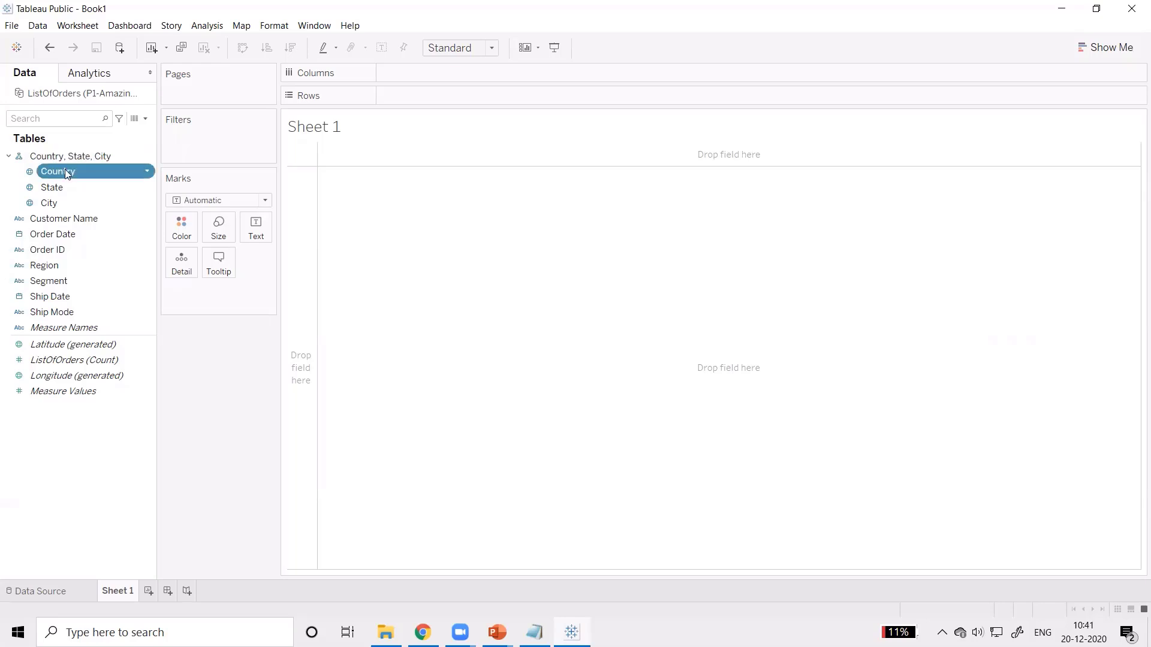
{"action": "double_click", "coordinate": [64, 171]}
{"action": "double_click", "coordinate": [65, 171]}
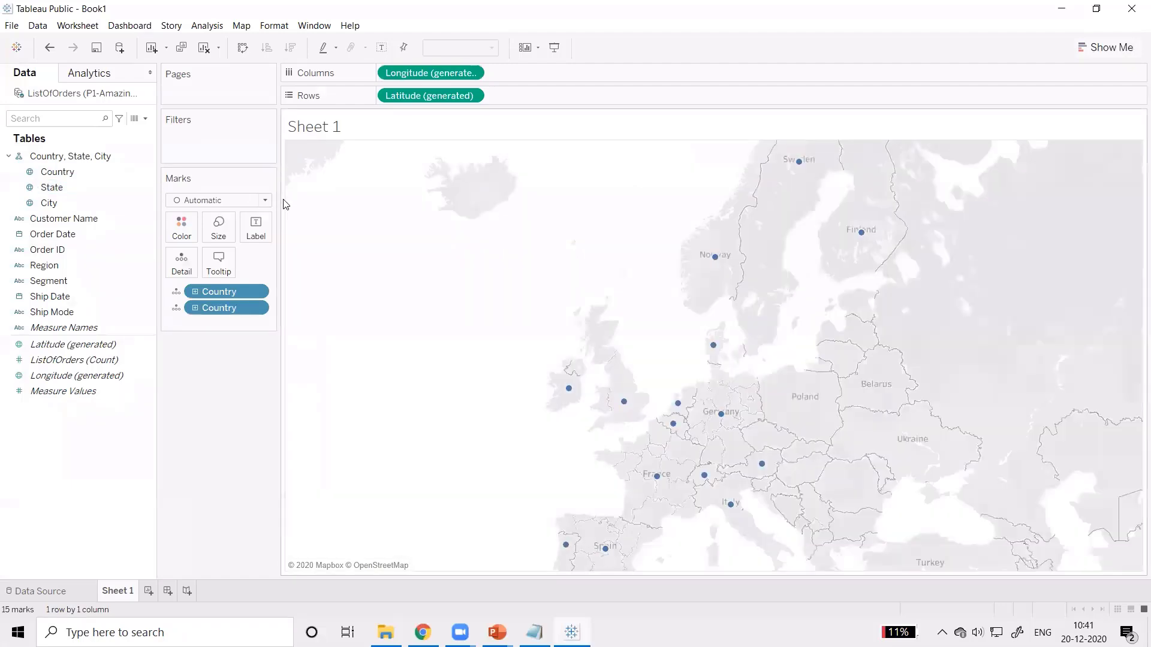
{"action": "key", "text": "ctrl+z"}
{"action": "key", "text": "ctrl+z"}
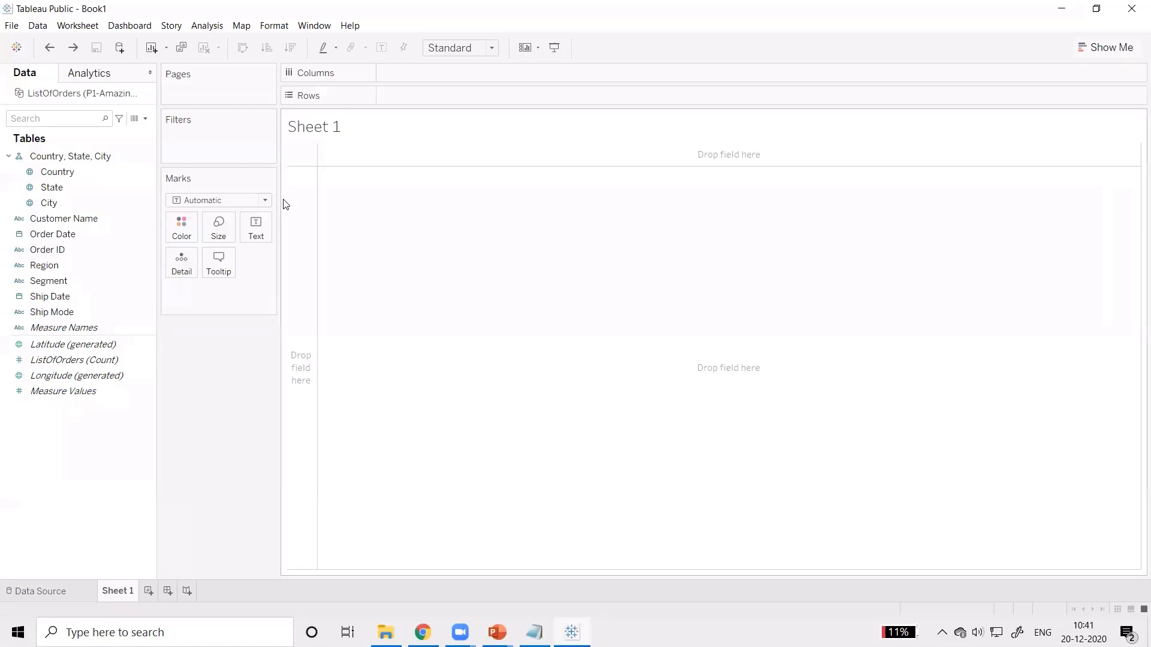
Step: Build a table on Sheet 1 with the year of Order Date as columns, Ship Mode as rows and ListOfOrders (Count) as values
{"action": "left_click", "coordinate": [45, 252]}
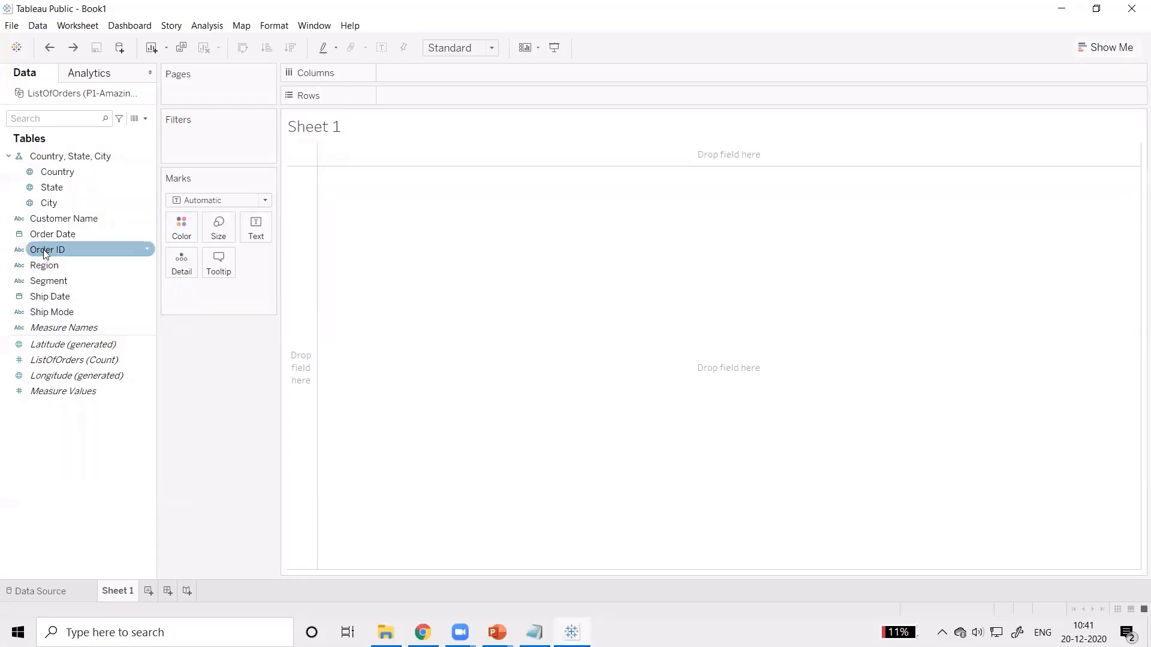
{"action": "left_click_drag", "start_coordinate": [94, 234], "coordinate": [422, 78]}
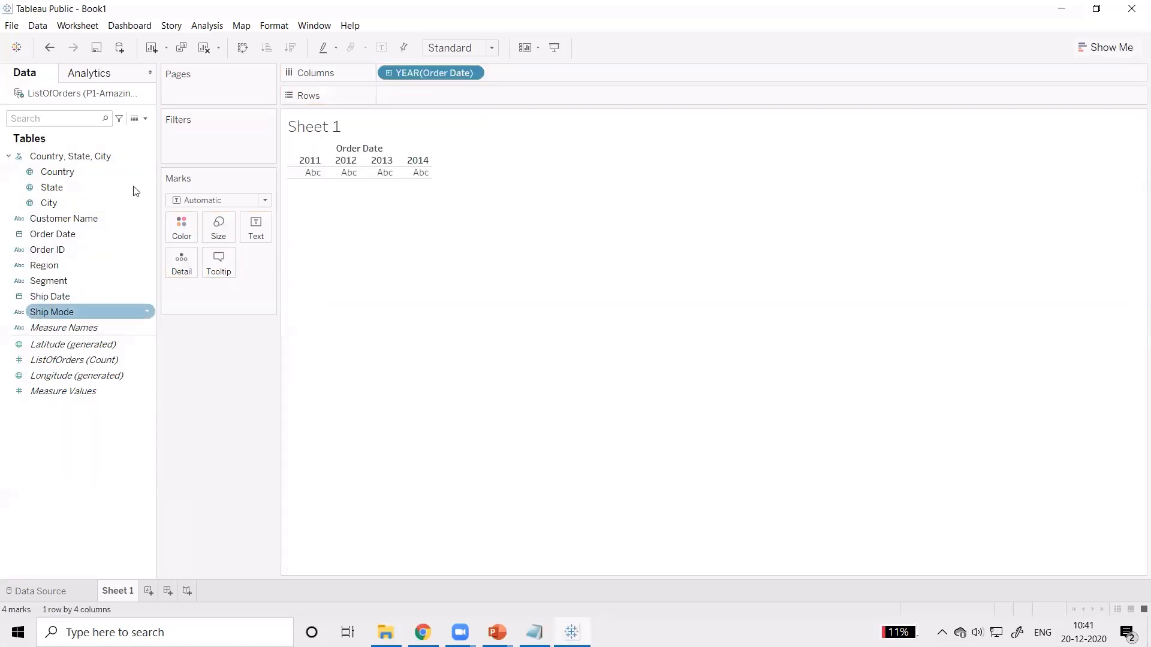
{"action": "left_click", "coordinate": [54, 312]}
{"action": "double_click", "coordinate": [54, 311]}
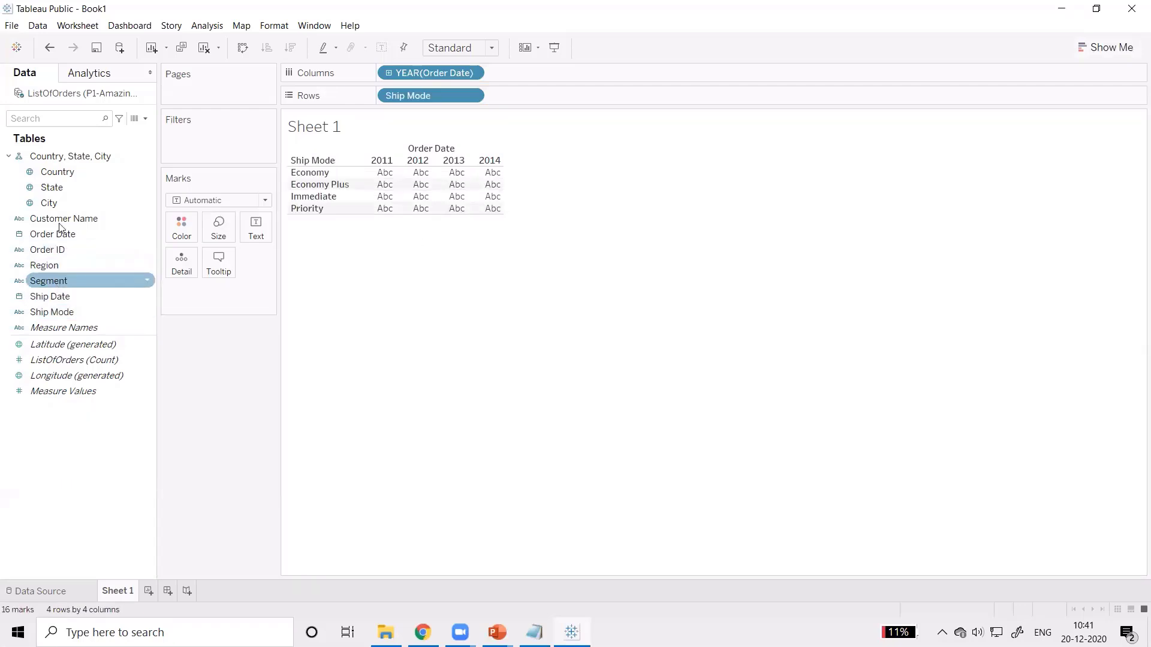
{"action": "left_click", "coordinate": [68, 362]}
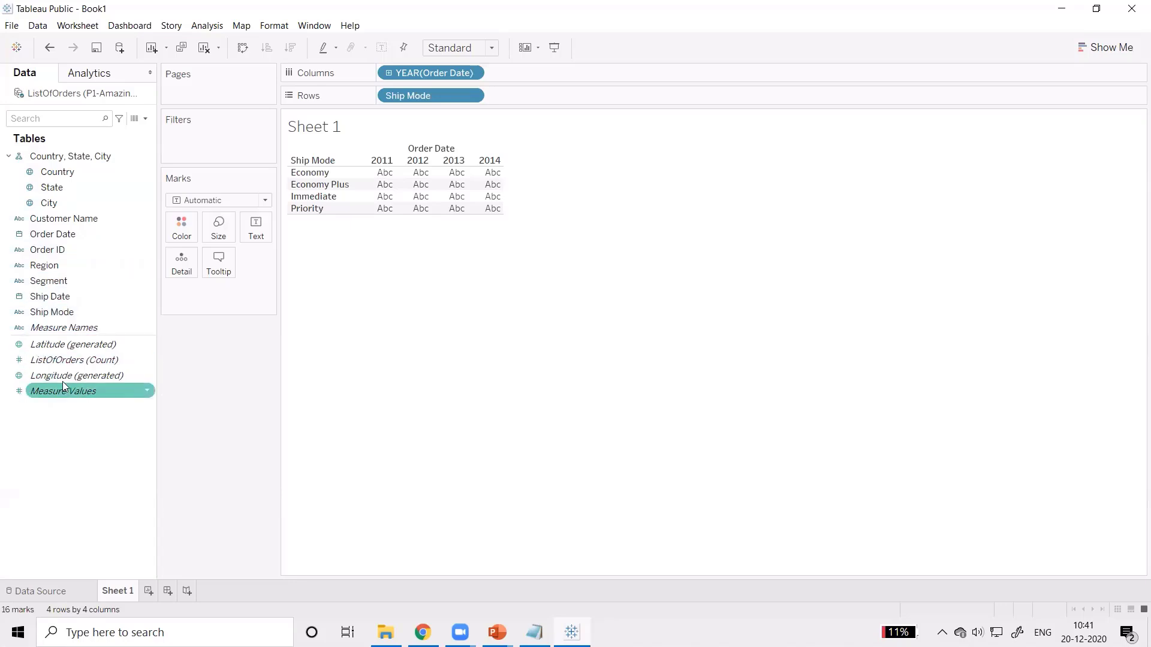
{"action": "left_click", "coordinate": [73, 365]}
{"action": "double_click", "coordinate": [74, 366]}
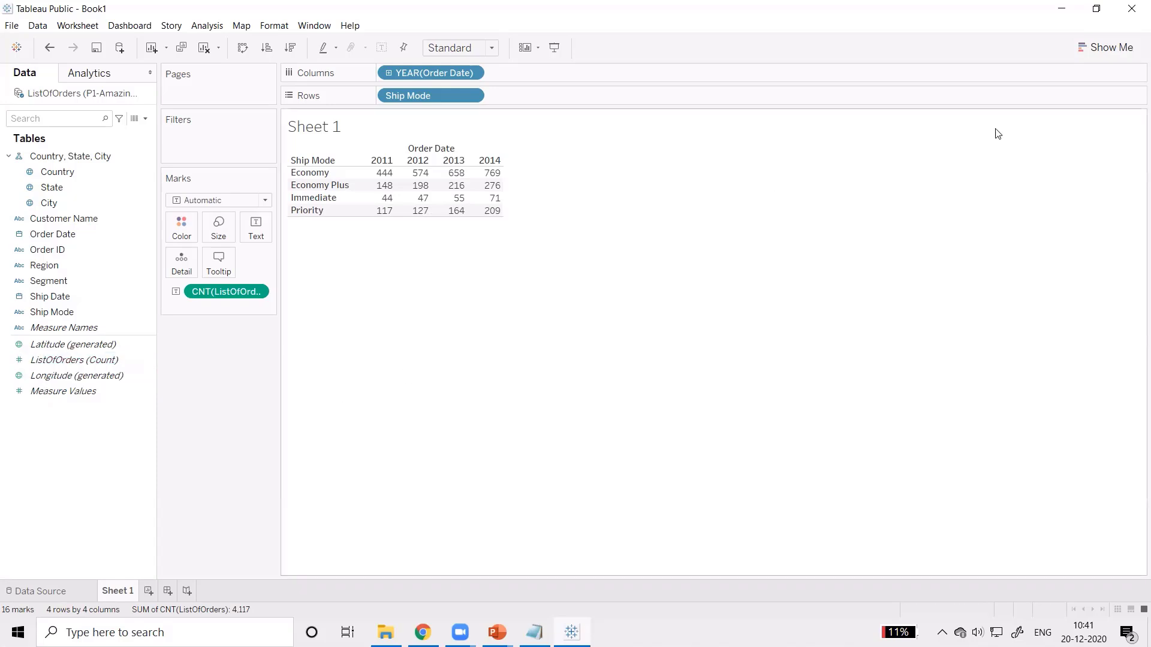
Step: Convert the Sheet 1 table into a continuous area chart and hide the chart suggestions
{"action": "left_click", "coordinate": [1097, 49]}
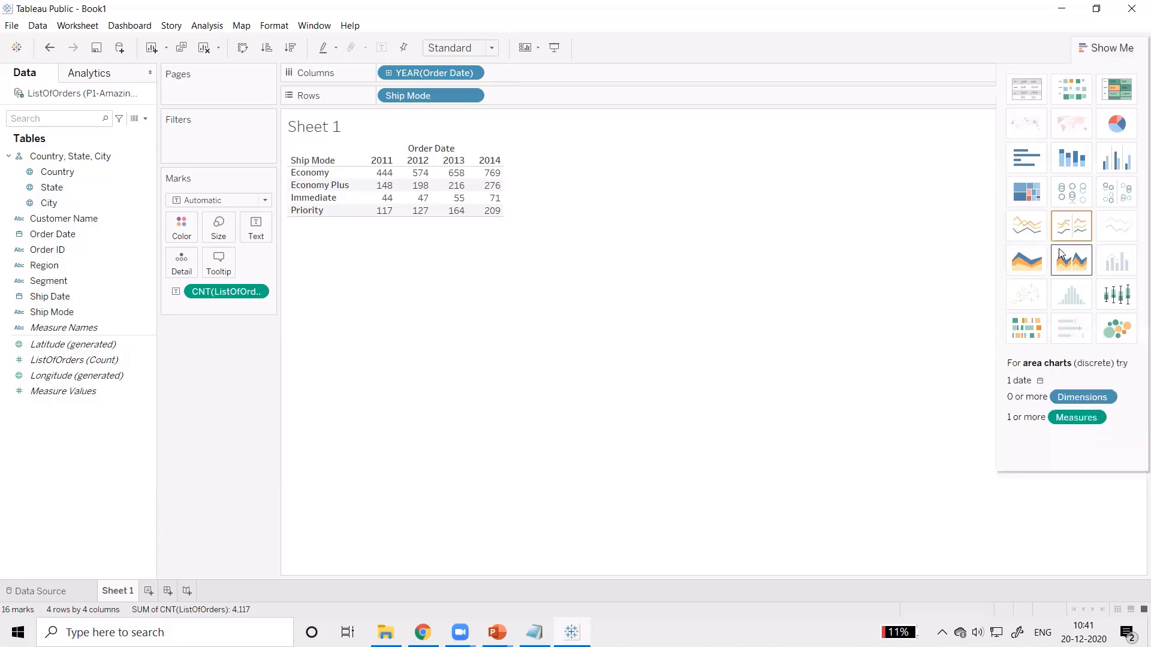
{"action": "left_click", "coordinate": [1024, 266]}
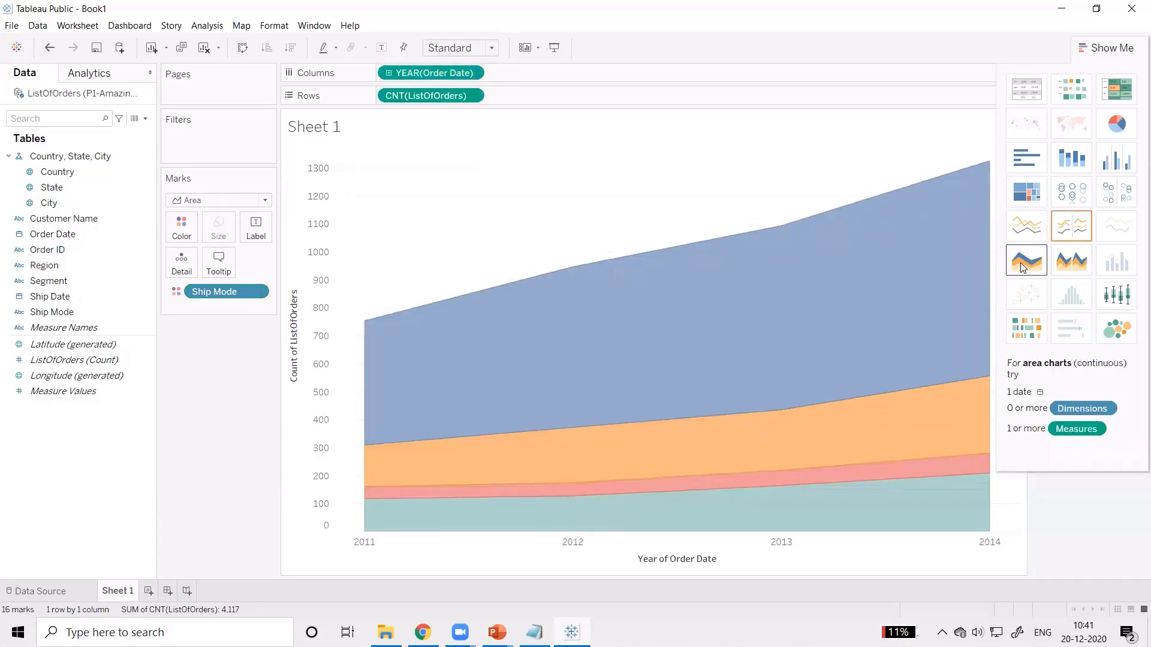
{"action": "left_click", "coordinate": [1103, 50]}
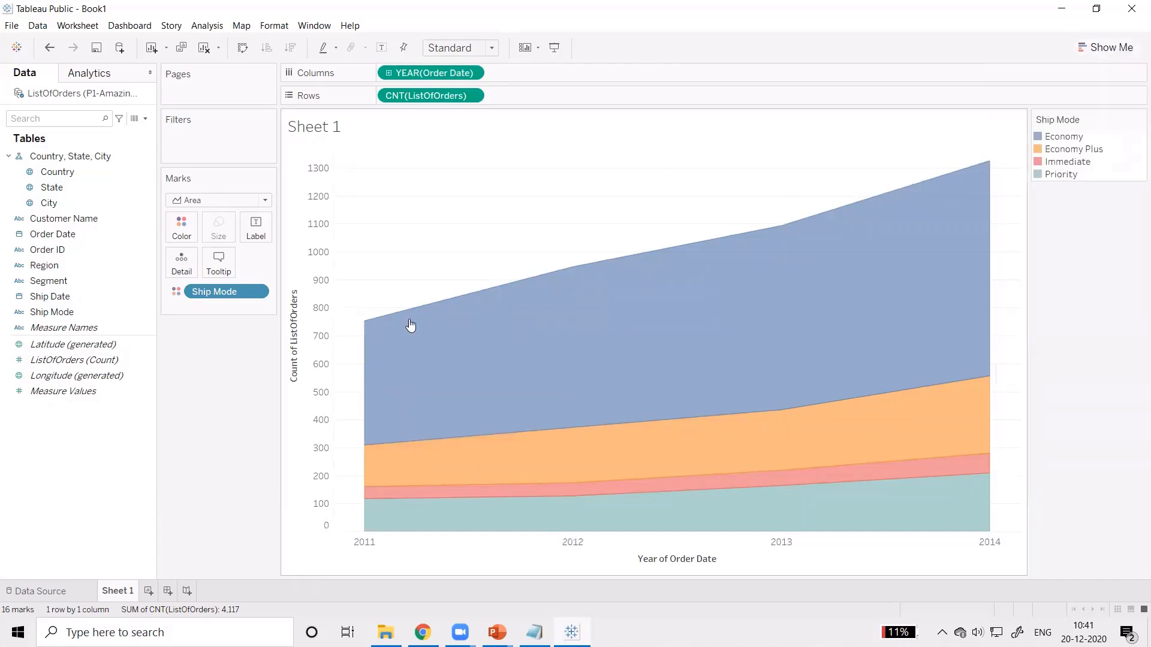
{"action": "mouse_move", "coordinate": [622, 370]}
{"action": "mouse_move", "coordinate": [846, 337]}
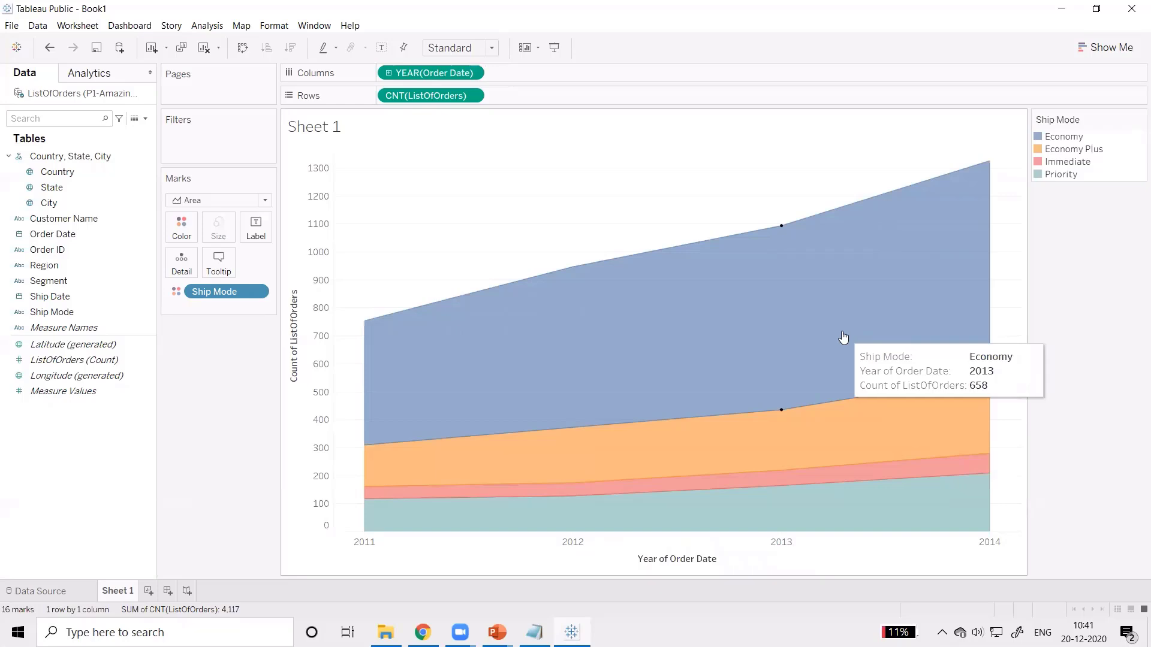
Step: Create a dashboard and a second worksheet, and move Sheet 2 between Sheet 1 and Dashboard 1
{"action": "left_click", "coordinate": [168, 591]}
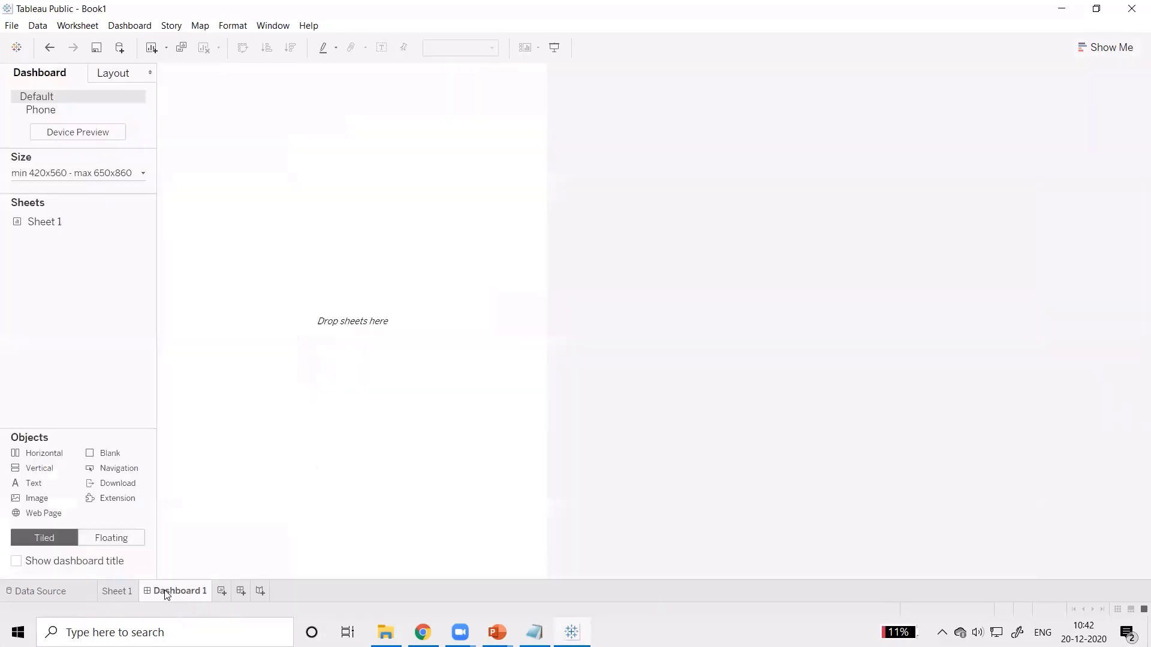
{"action": "left_click", "coordinate": [120, 592]}
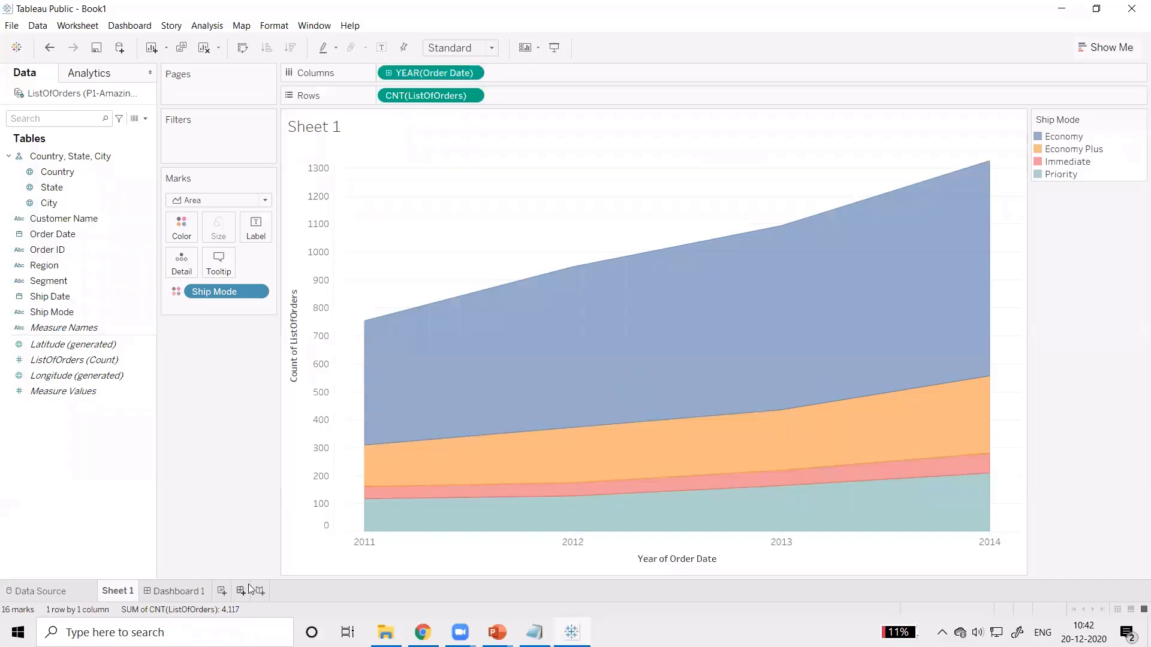
{"action": "left_click", "coordinate": [226, 591]}
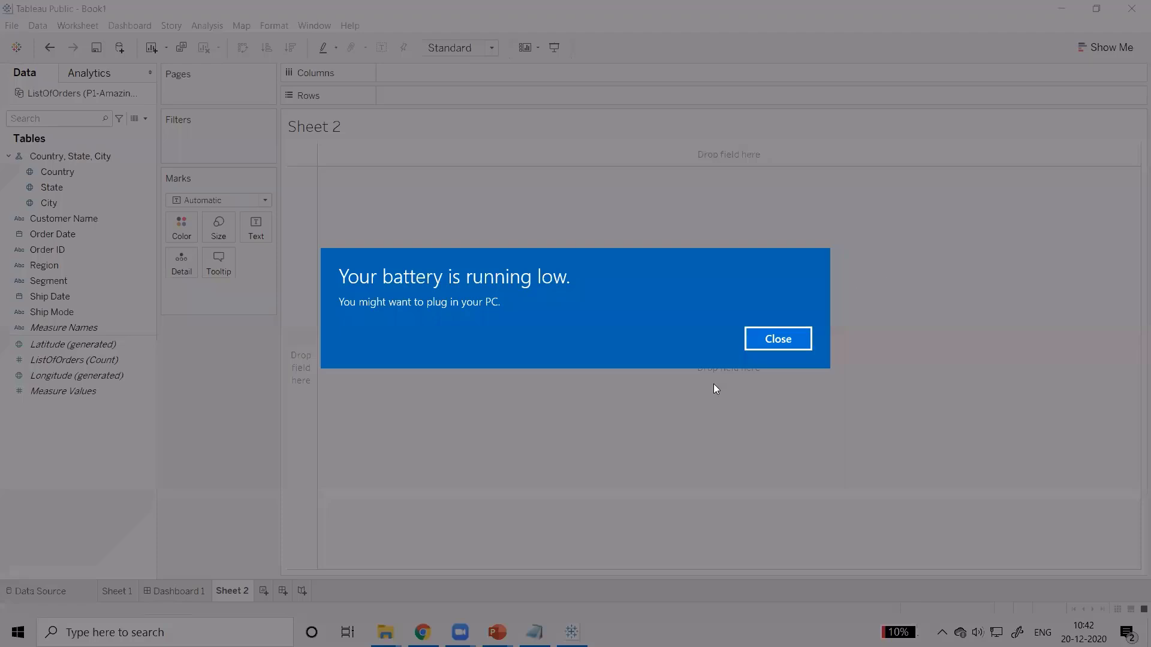
{"action": "left_click", "coordinate": [785, 337]}
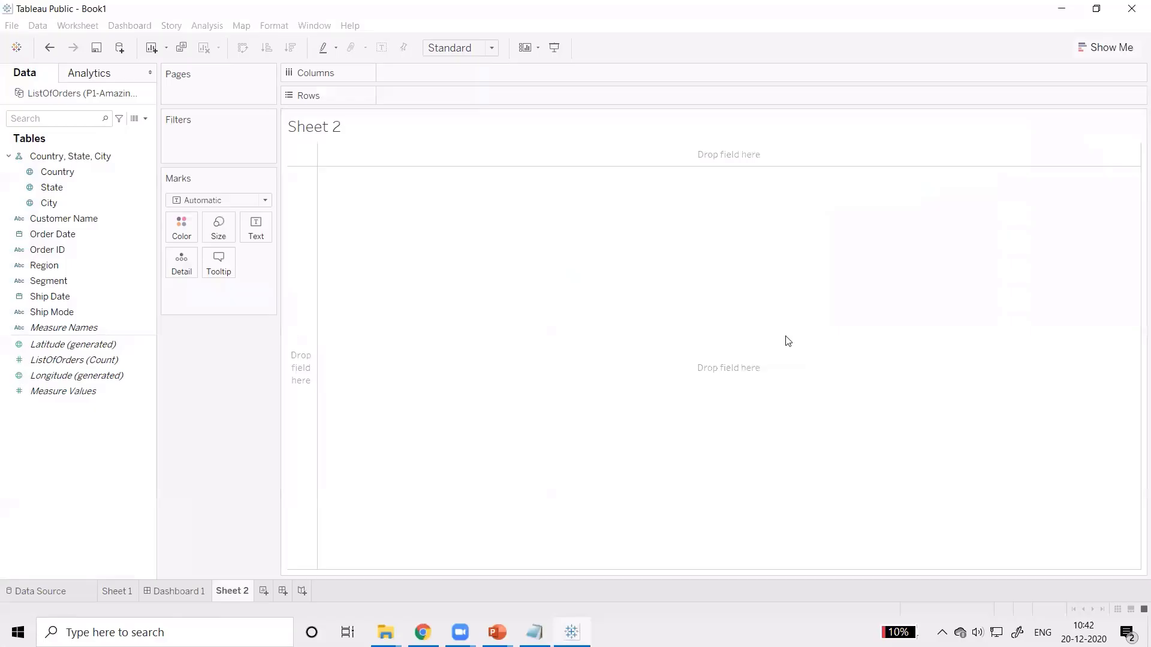
{"action": "left_click_drag", "start_coordinate": [230, 588], "coordinate": [163, 593]}
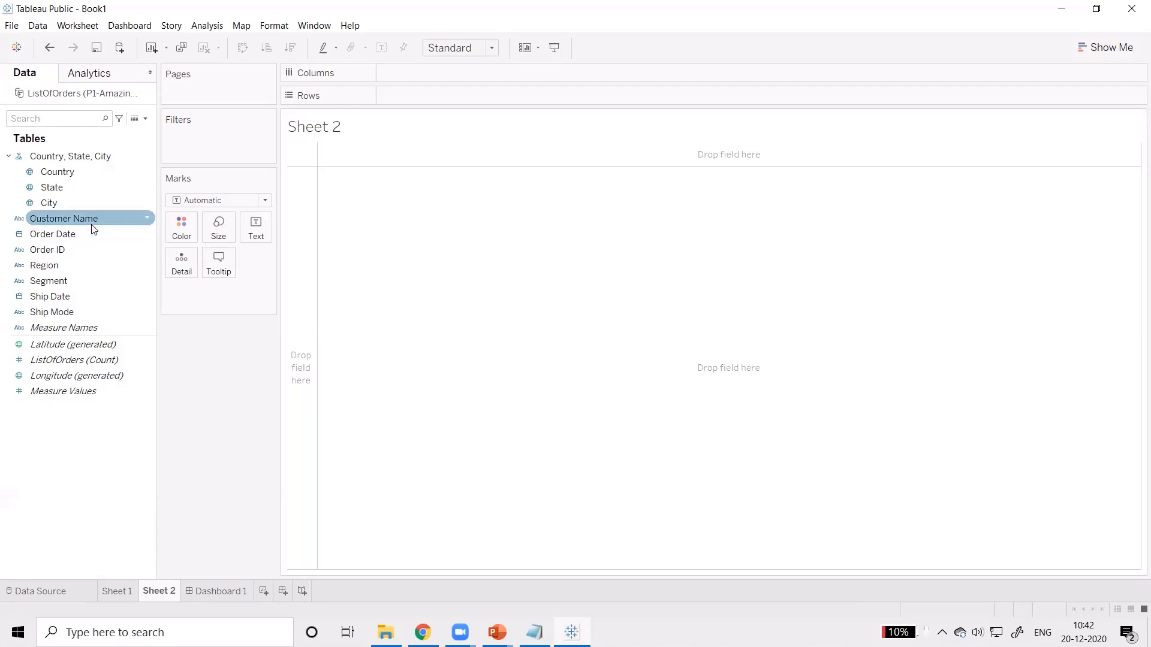
Step: Build a table on Sheet 2 with Order ID as rows, the year of Order Date as columns and ListOfOrders (Count) as values
{"action": "double_click", "coordinate": [61, 248]}
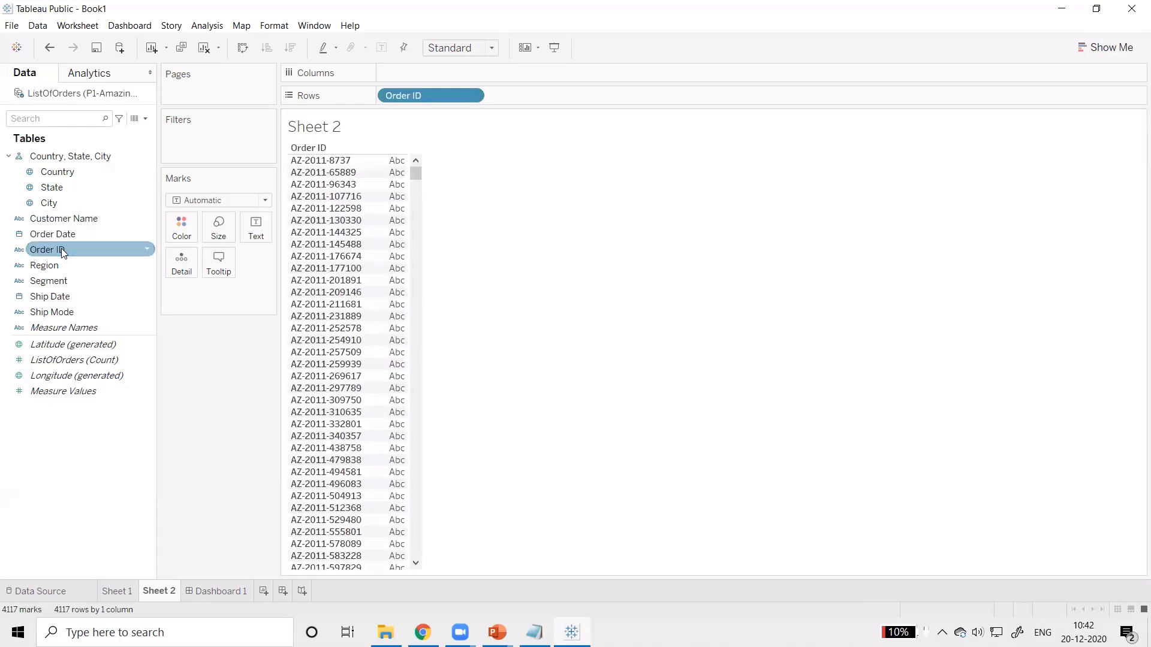
{"action": "double_click", "coordinate": [67, 238]}
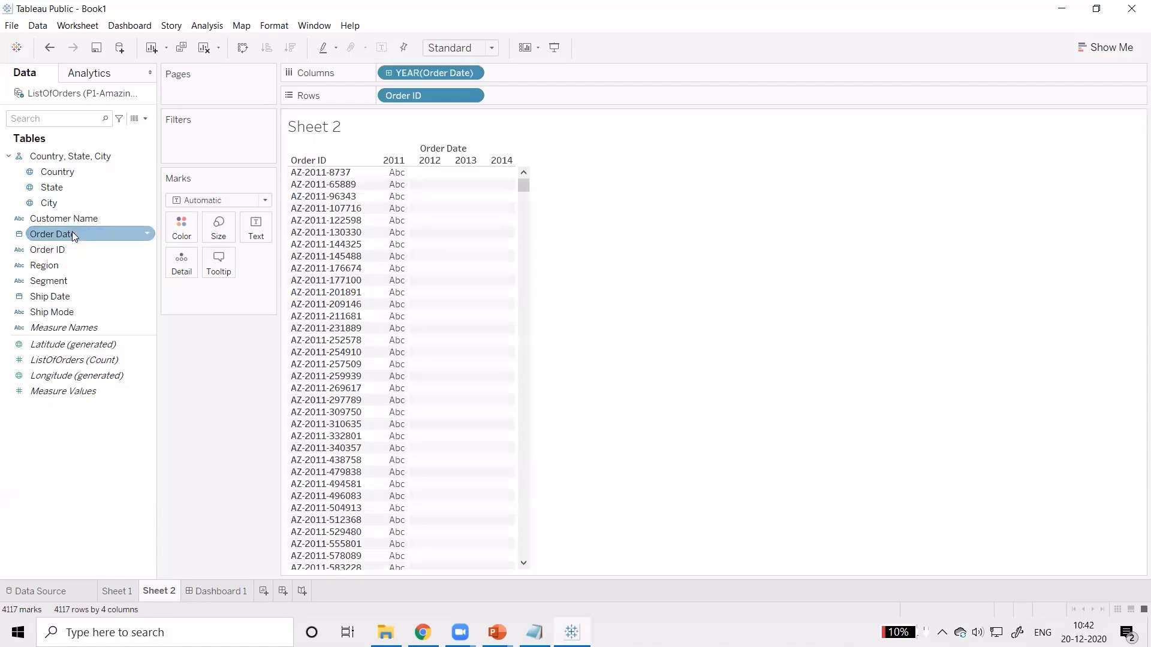
{"action": "double_click", "coordinate": [83, 365]}
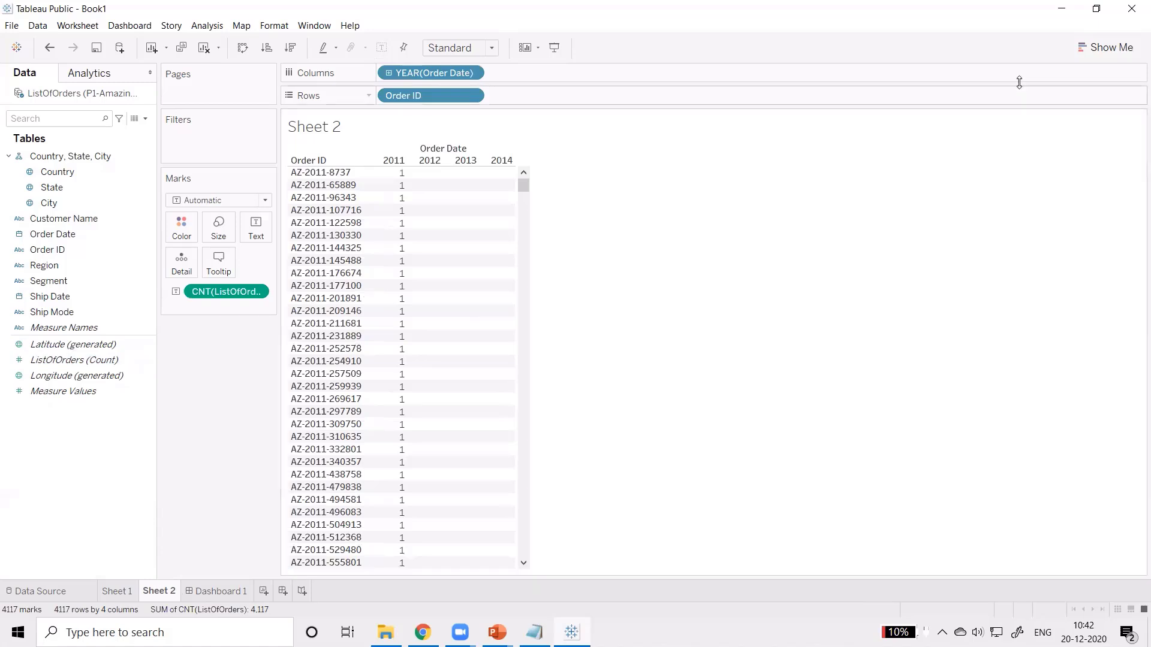
Step: Try continuous lines and horizontal bars for the Sheet 2 data, and settle on a stacked bar chart
{"action": "left_click", "coordinate": [1103, 48]}
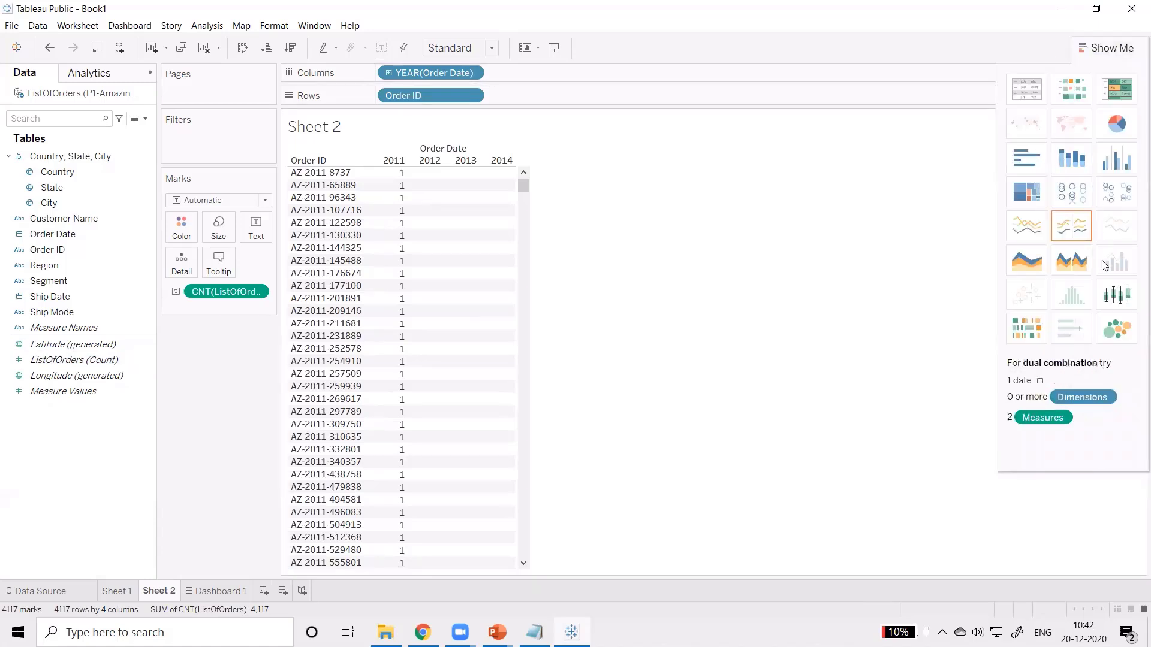
{"action": "left_click", "coordinate": [1025, 229]}
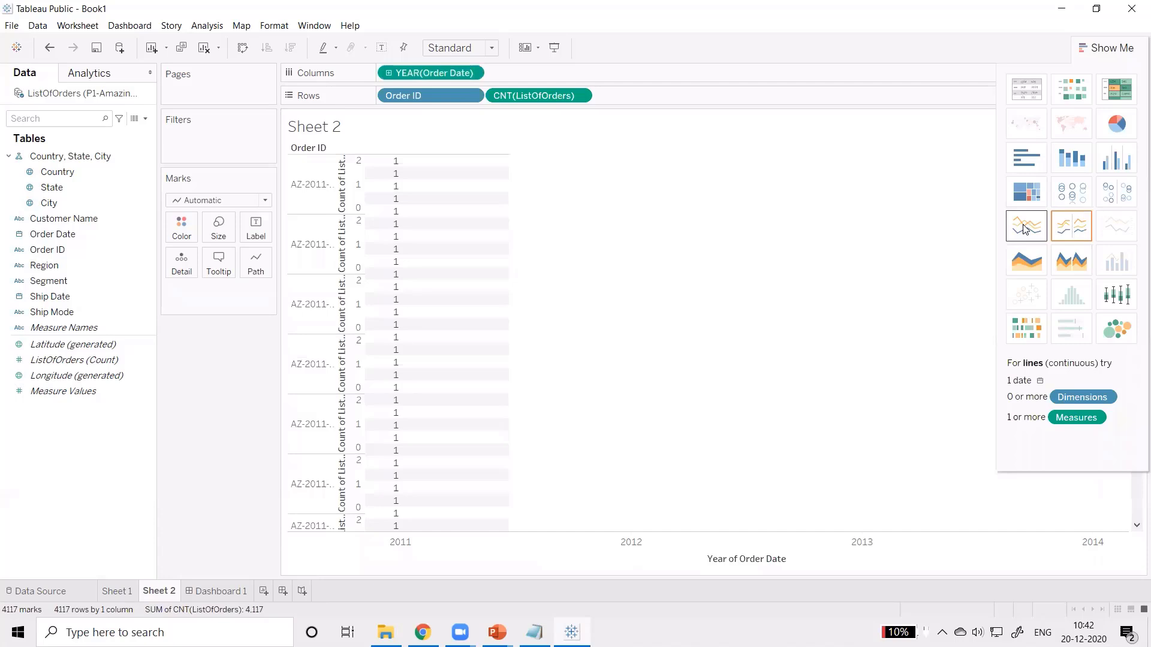
{"action": "left_click", "coordinate": [1035, 156]}
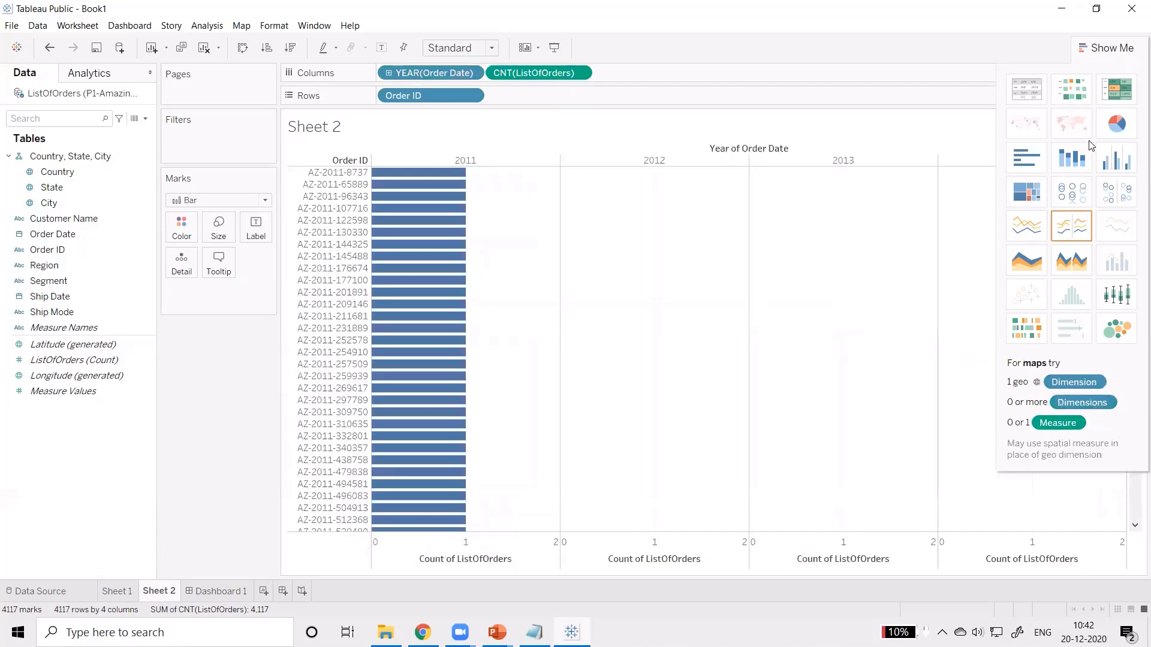
{"action": "left_click", "coordinate": [1073, 161]}
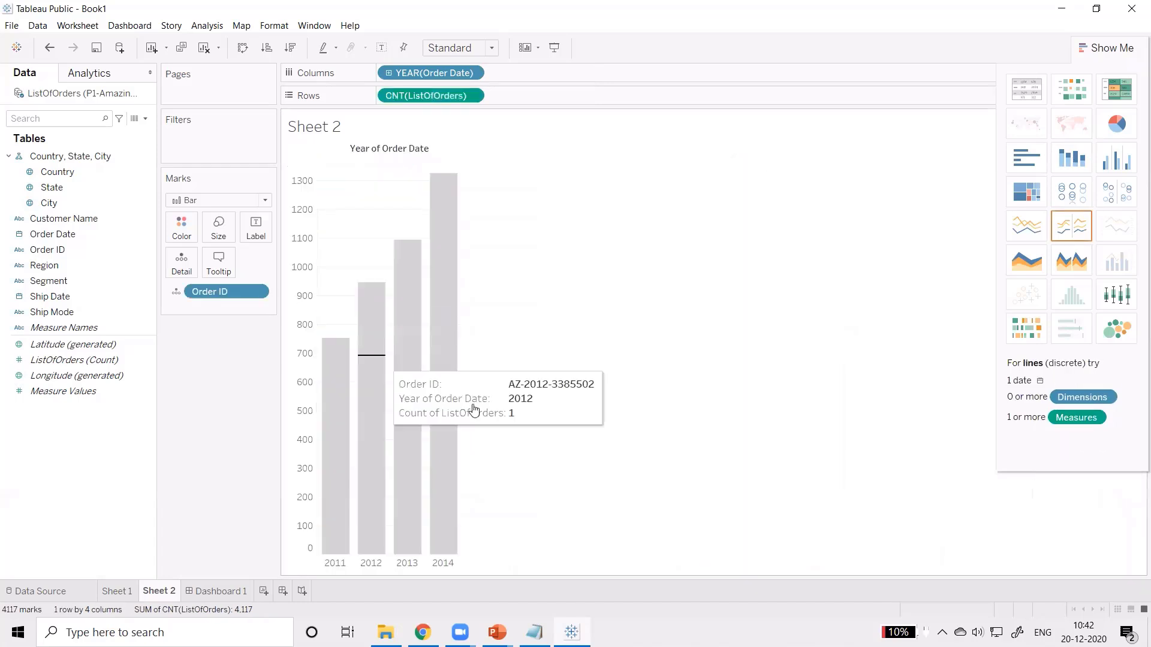
{"action": "left_click", "coordinate": [1110, 48]}
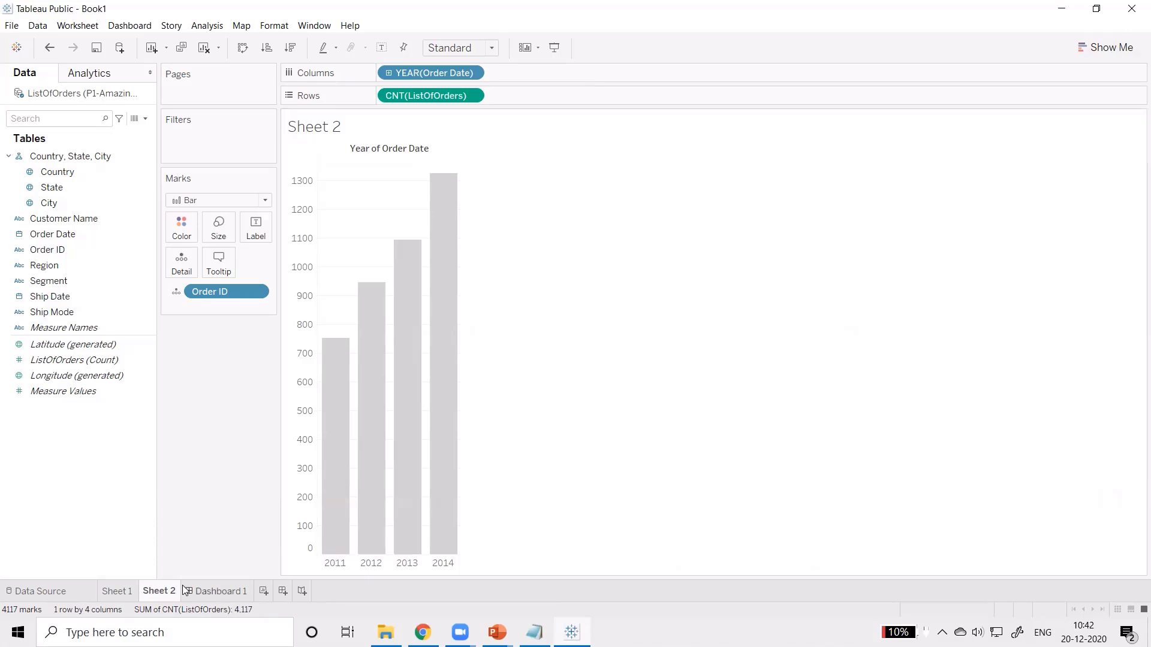
Step: Rename Sheet 1 as Area Chart and Sheet 2 as Bar Chart
{"action": "double_click", "coordinate": [127, 592]}
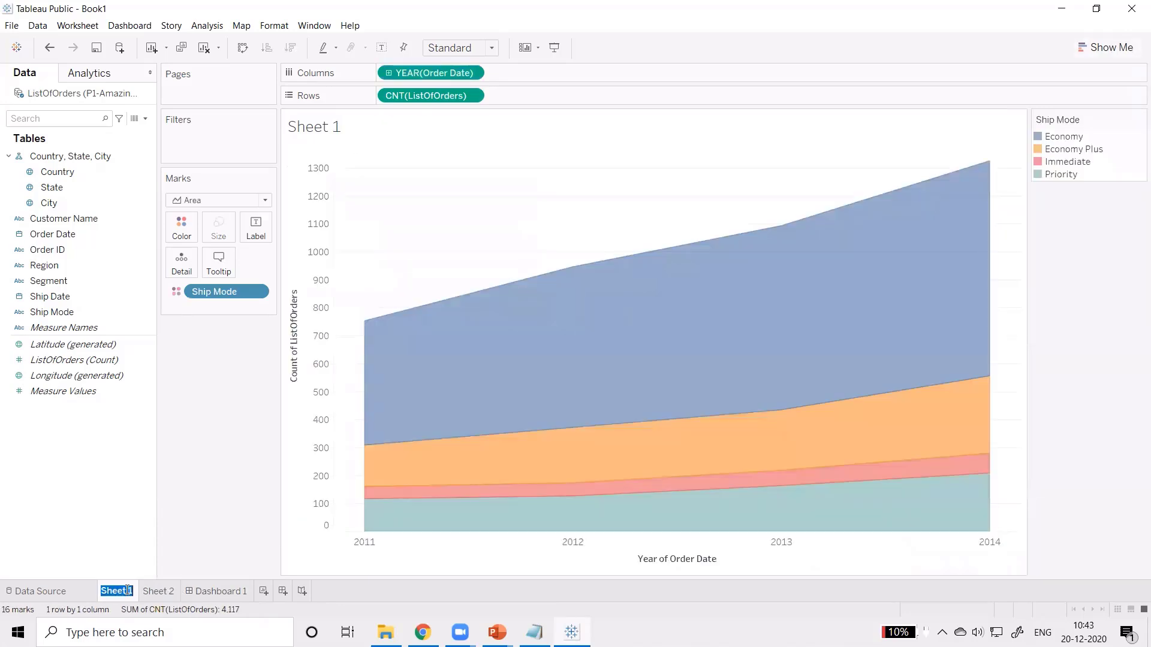
{"action": "type", "text": "Area Chart"}
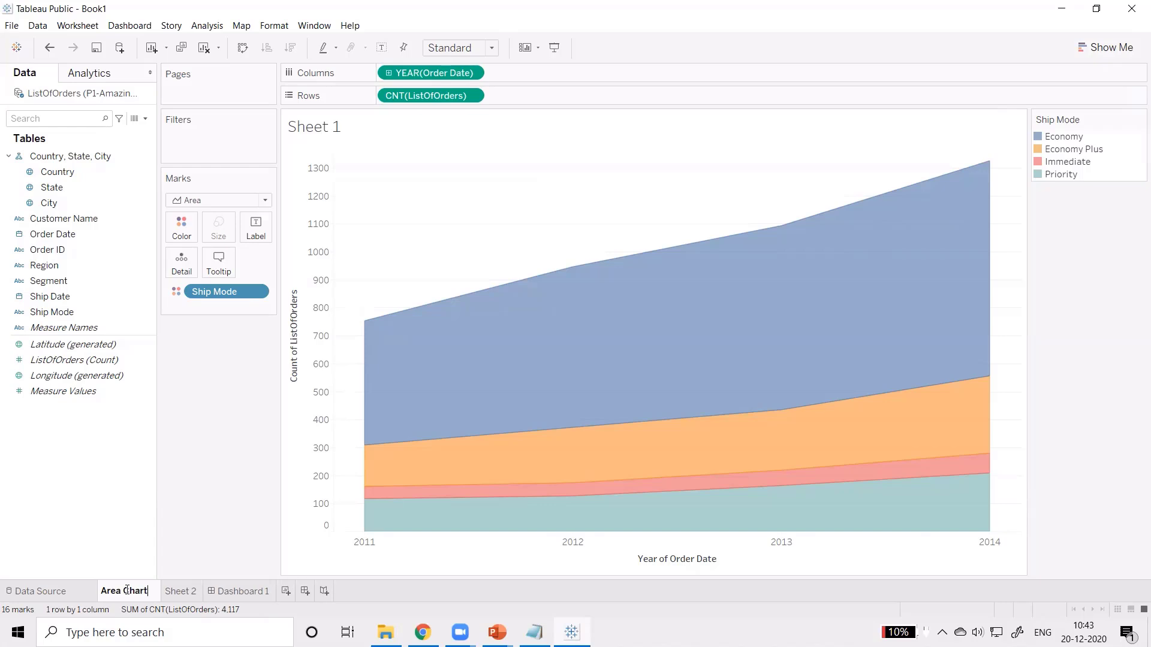
{"action": "double_click", "coordinate": [180, 591]}
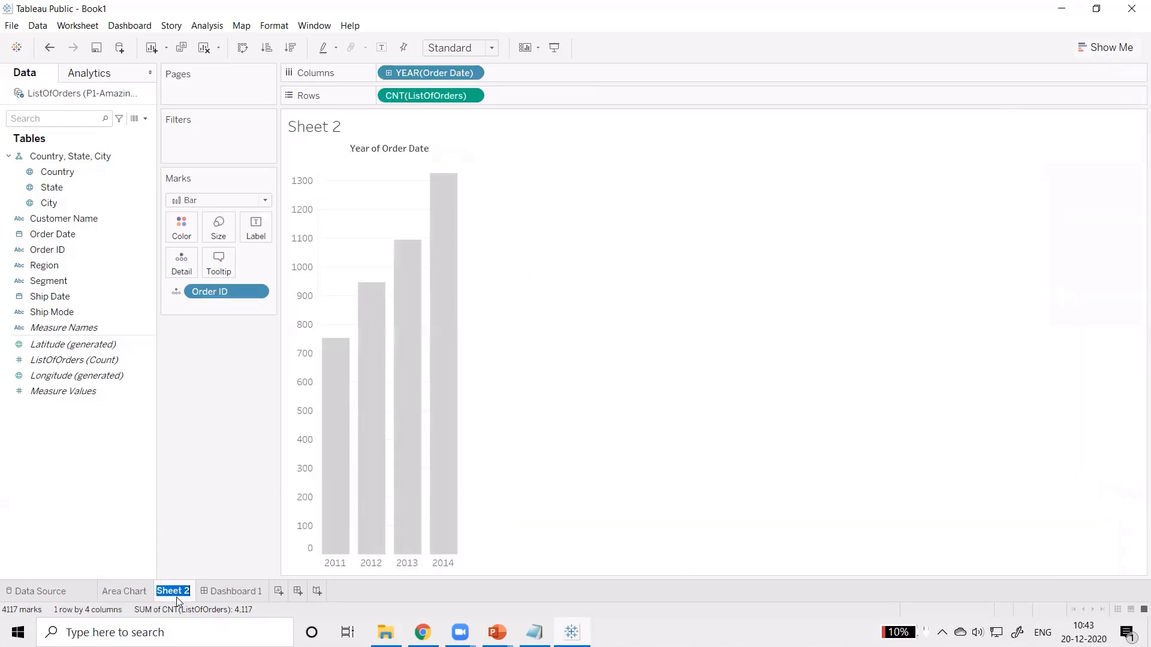
{"action": "type", "text": "Bar Chart"}
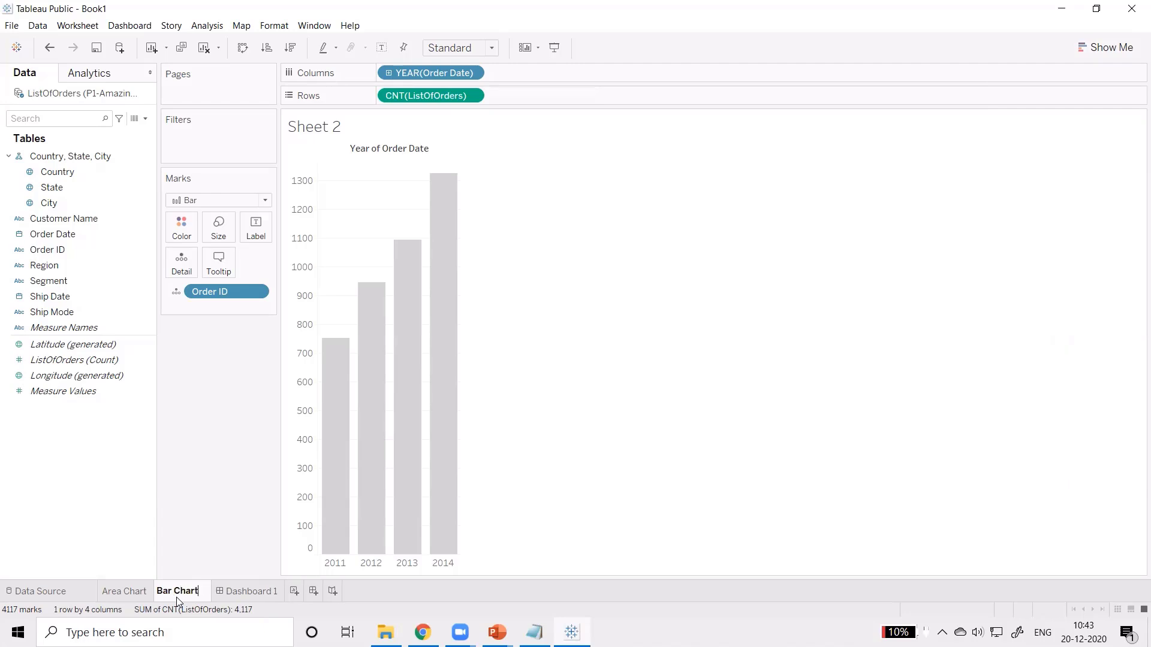
Step: Add the Area Chart and Bar Chart sheets to Dashboard 1
{"action": "left_click", "coordinate": [243, 589]}
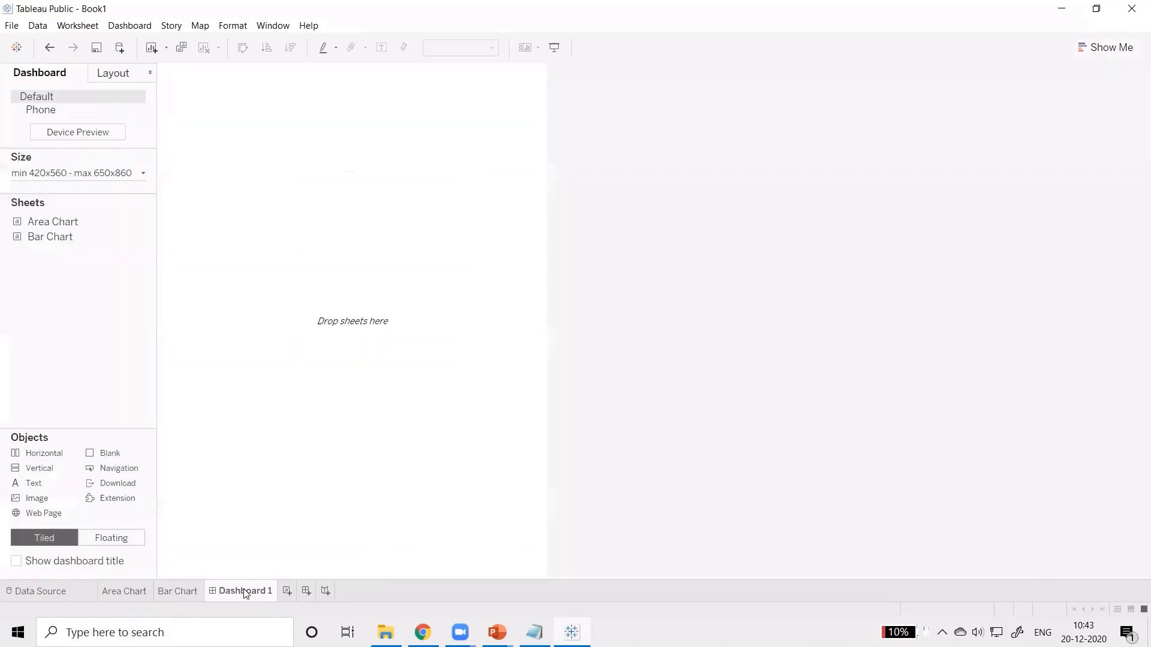
{"action": "double_click", "coordinate": [57, 227]}
{"action": "double_click", "coordinate": [55, 238]}
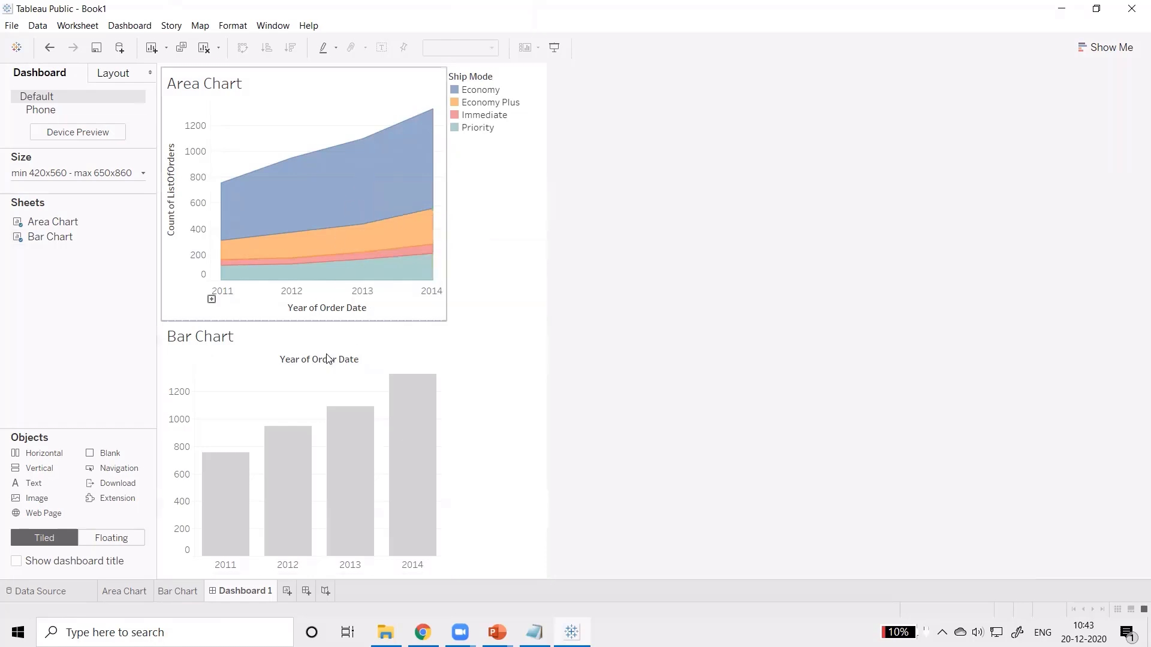
{"action": "mouse_move", "coordinate": [361, 129]}
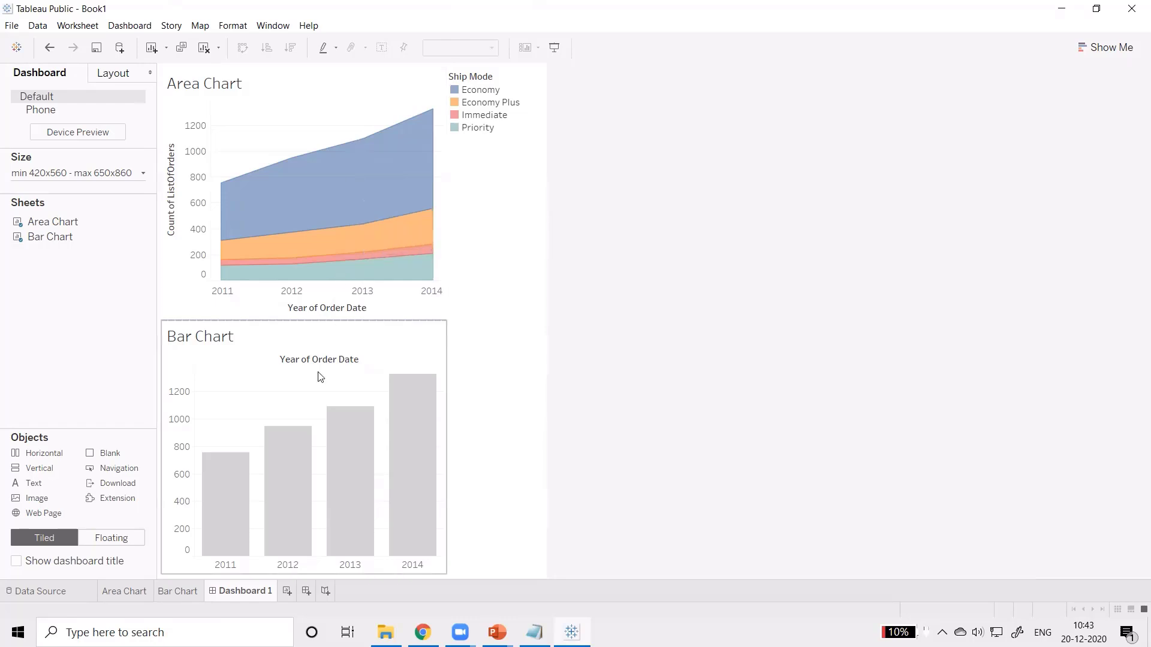
Step: Try filtering the Bar Chart from the Area Chart's Priority 2012 and Economy 2013 marks, and turn the filtering off
{"action": "mouse_move", "coordinate": [349, 220]}
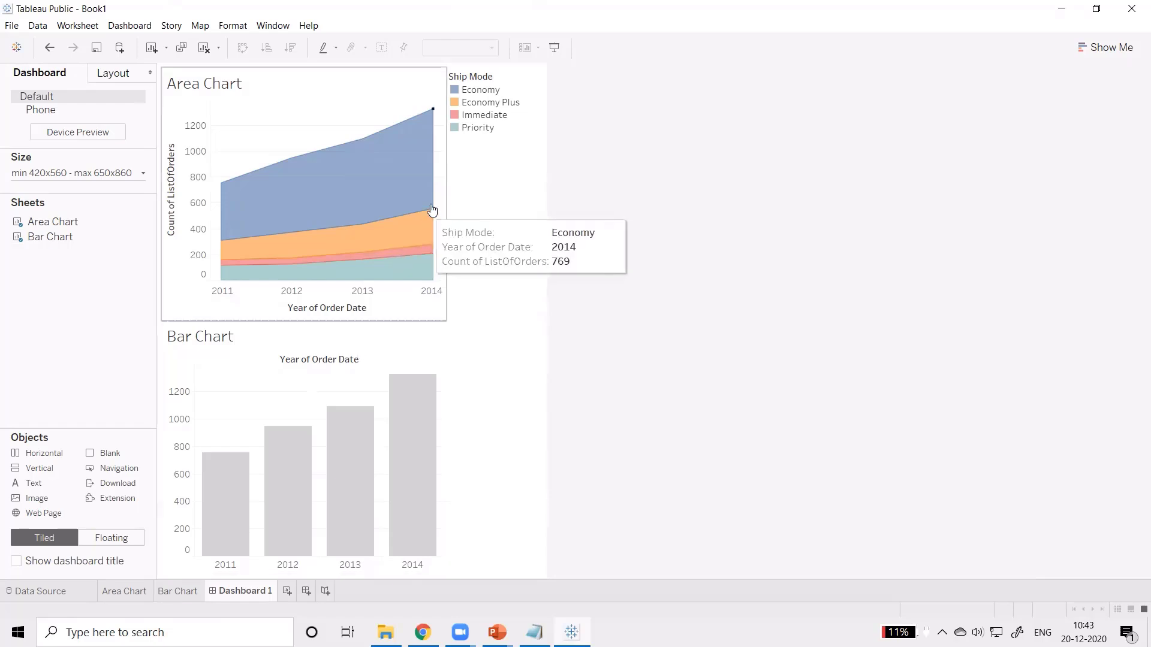
{"action": "left_click", "coordinate": [441, 139]}
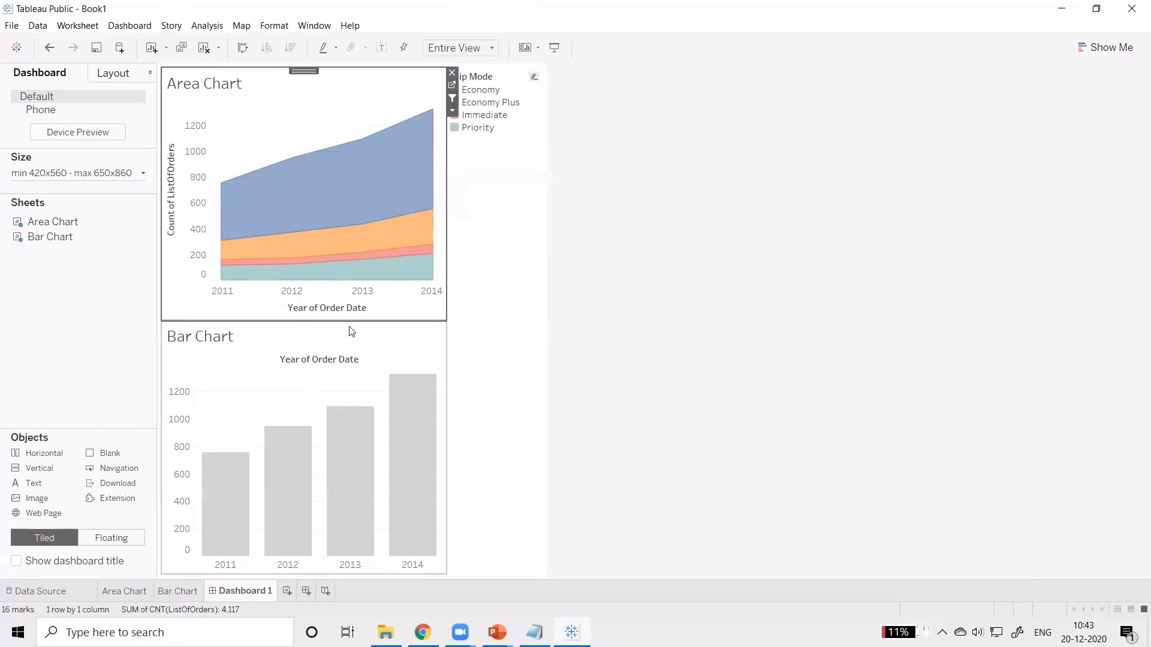
{"action": "left_click", "coordinate": [312, 244]}
{"action": "left_click", "coordinate": [297, 259]}
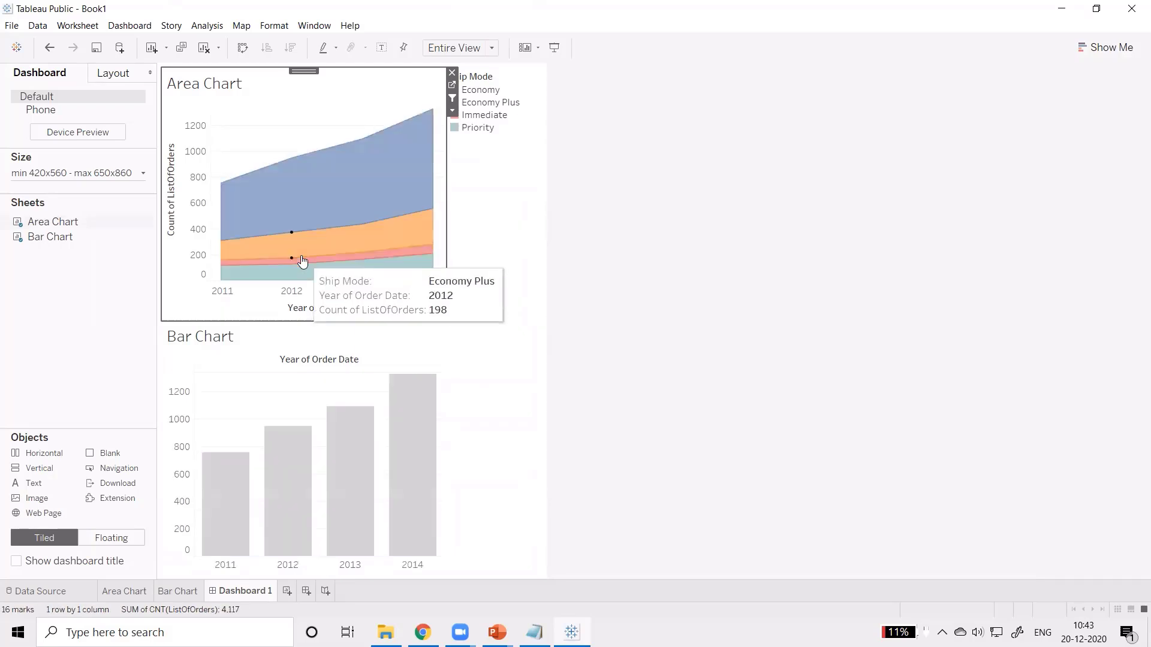
{"action": "left_click", "coordinate": [295, 269]}
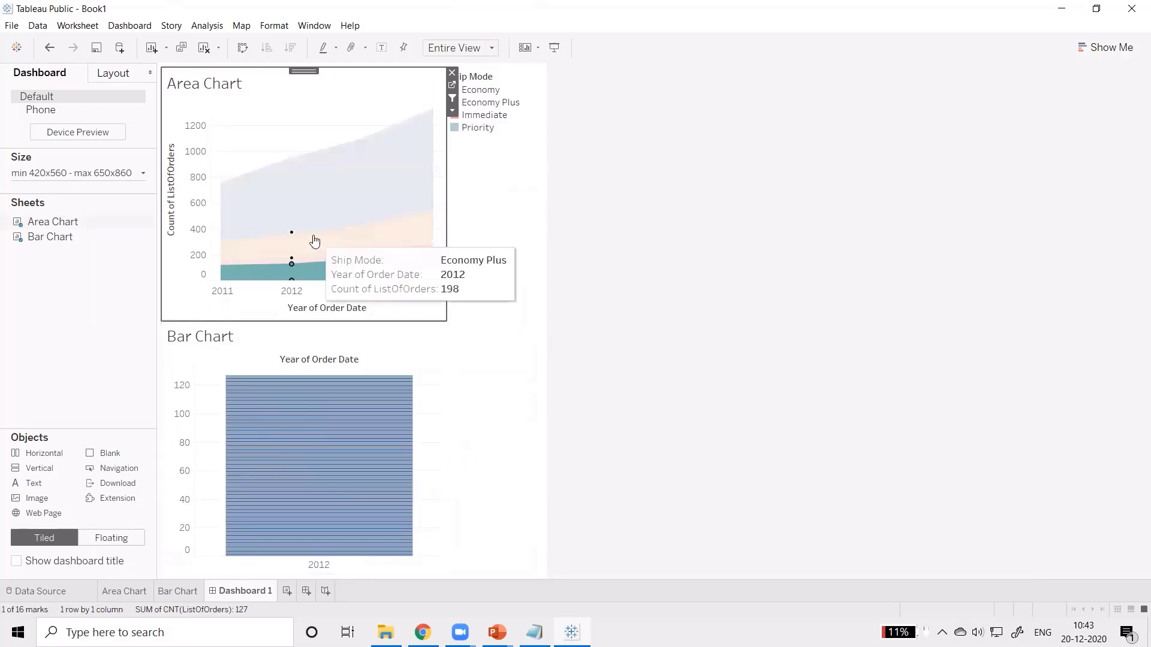
{"action": "left_click", "coordinate": [334, 210]}
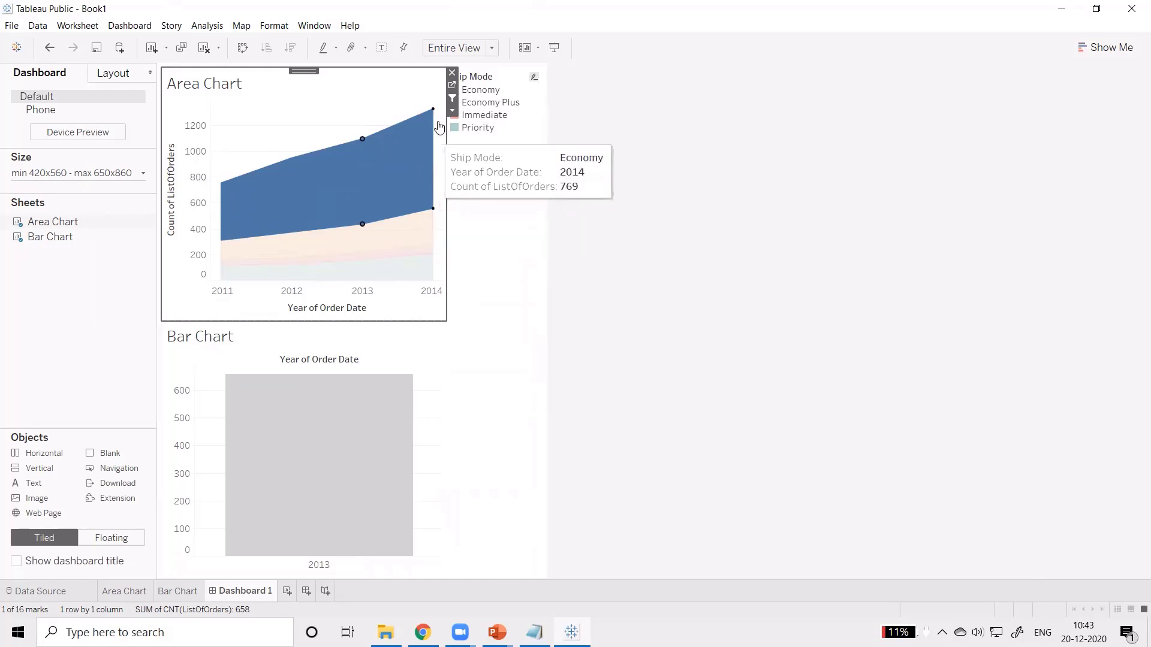
{"action": "left_click", "coordinate": [452, 100]}
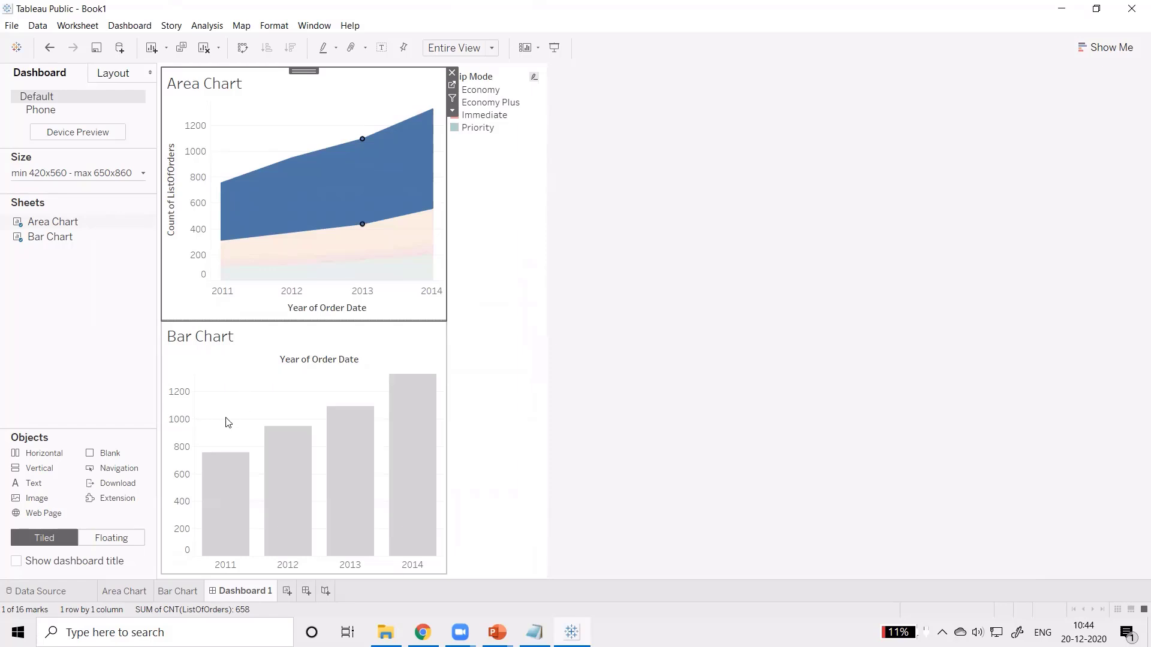
{"action": "left_click", "coordinate": [475, 424]}
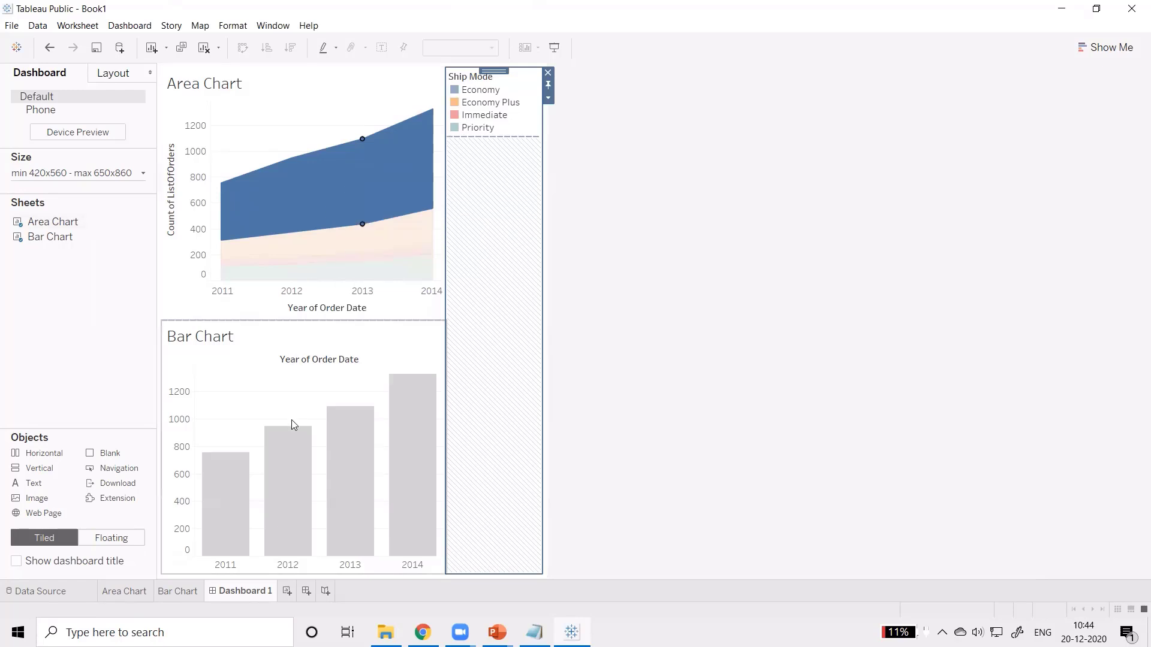
Step: Create a story with Area Chart, Bar Chart and Dashboard 1 as three consecutive story points
{"action": "left_click", "coordinate": [326, 591]}
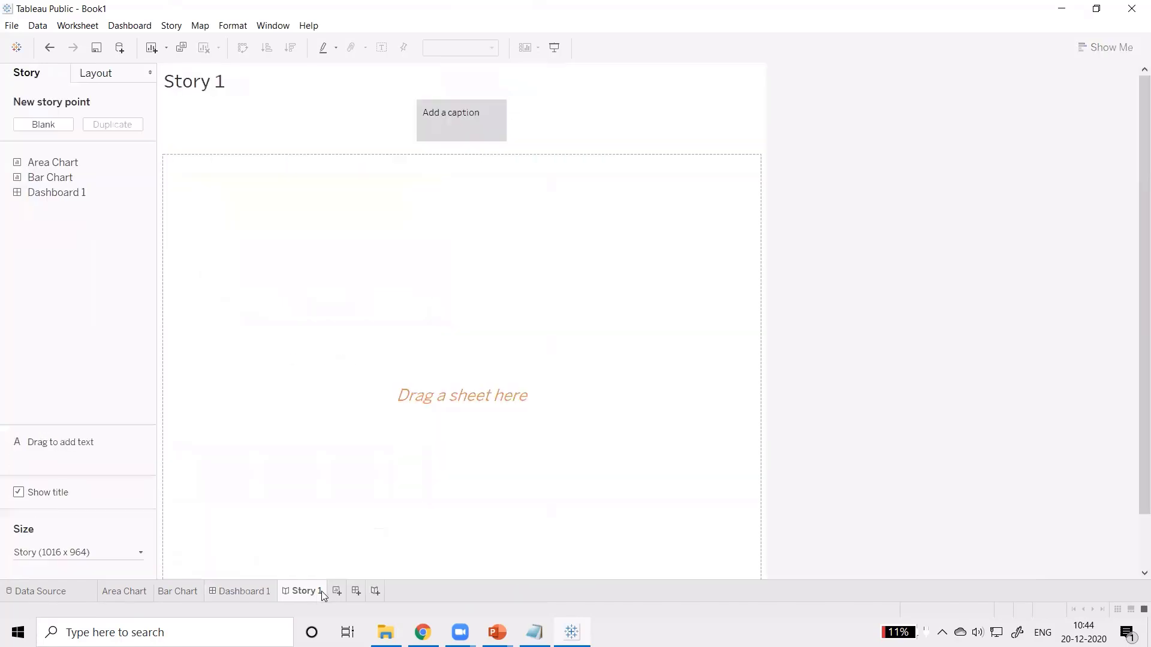
{"action": "double_click", "coordinate": [52, 163]}
{"action": "double_click", "coordinate": [53, 178]}
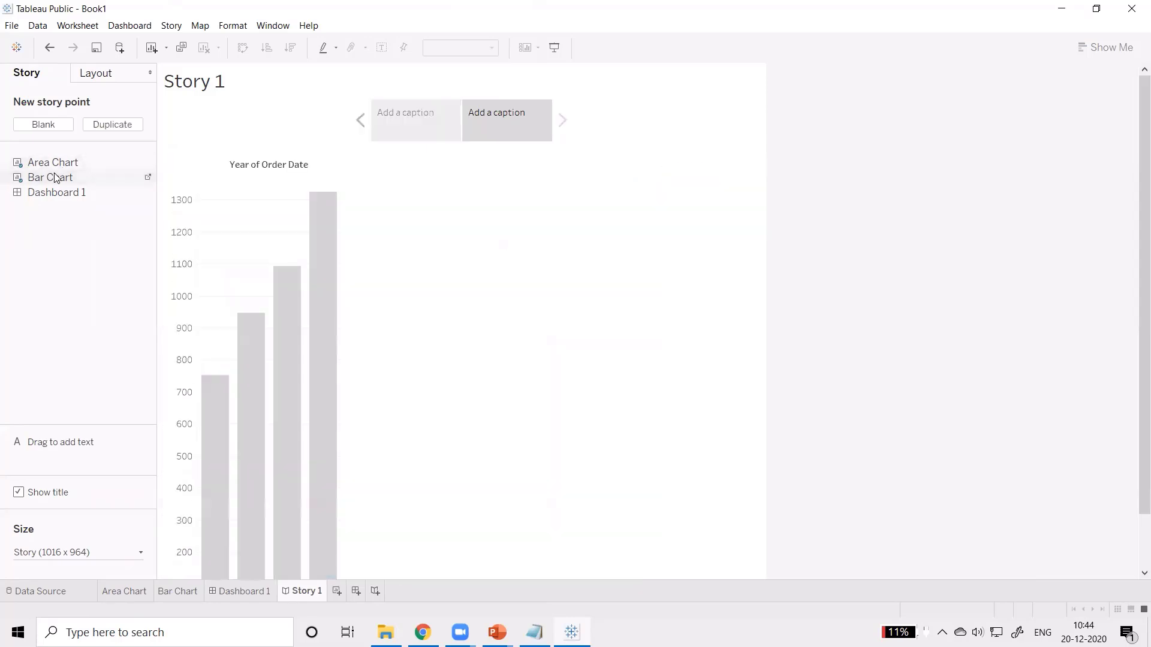
{"action": "double_click", "coordinate": [51, 192]}
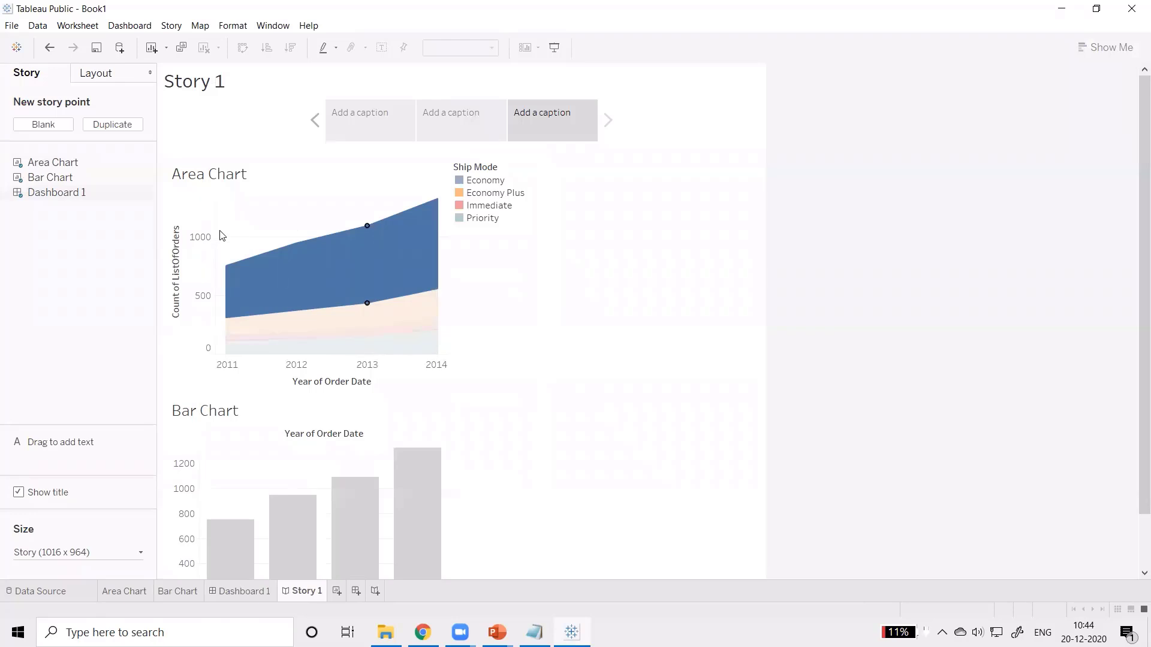
Step: Undo the last two story points and add Bar Chart and Dashboard 1 to the story again
{"action": "key", "text": "ctrl+z"}
{"action": "key", "text": "ctrl+z"}
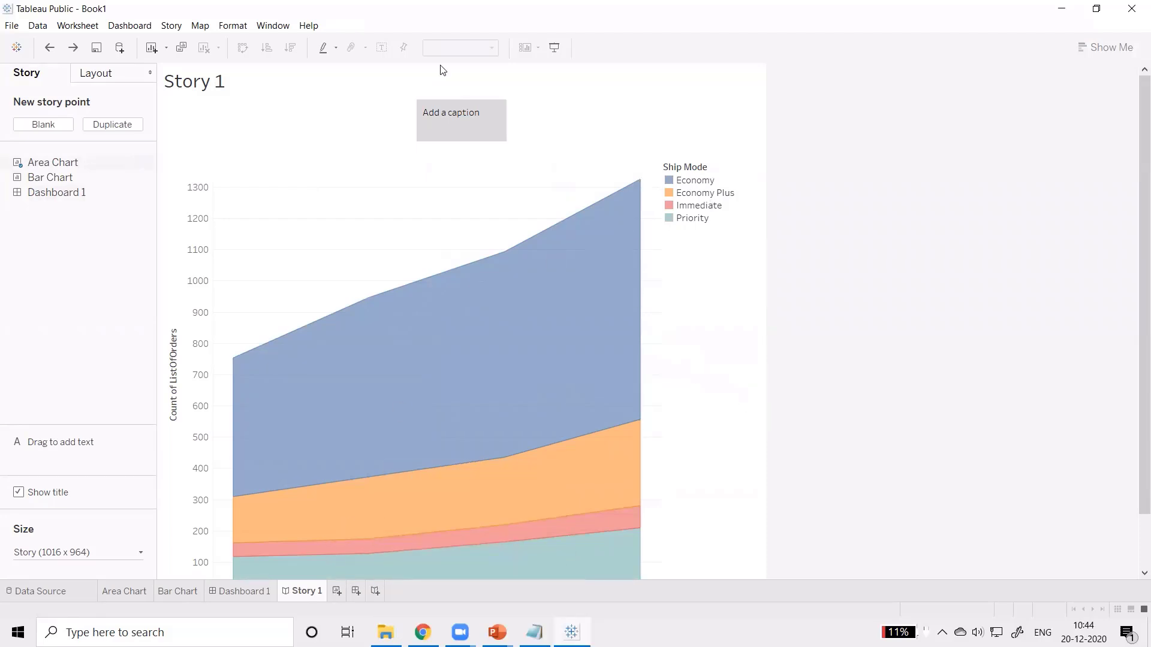
{"action": "double_click", "coordinate": [51, 177]}
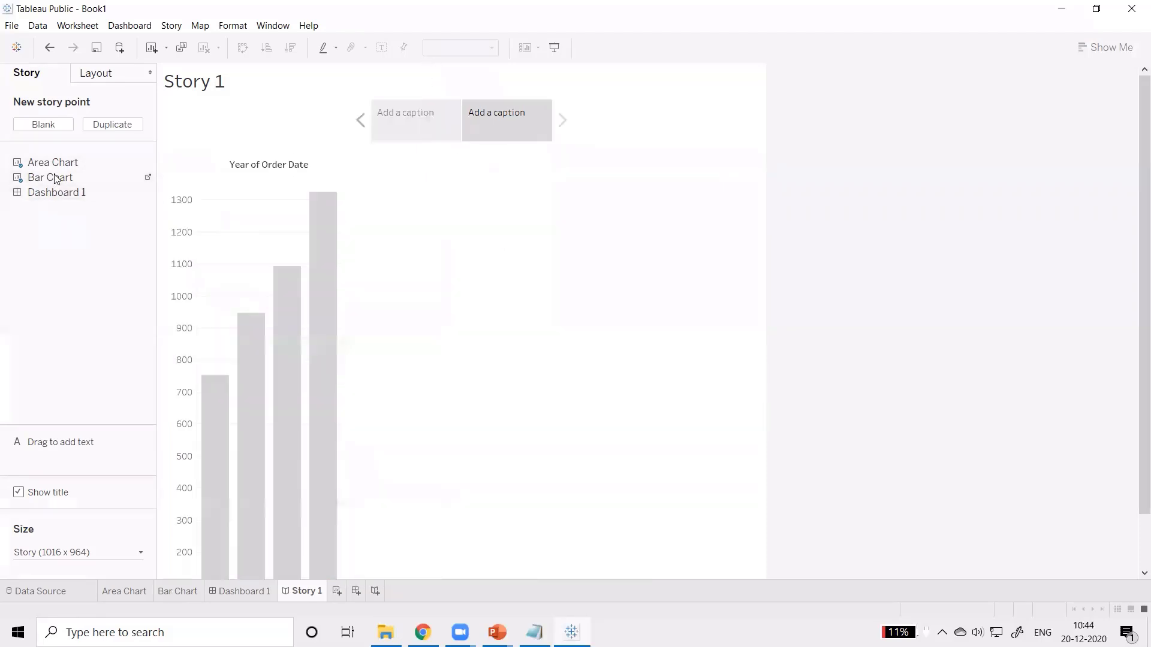
{"action": "double_click", "coordinate": [51, 192]}
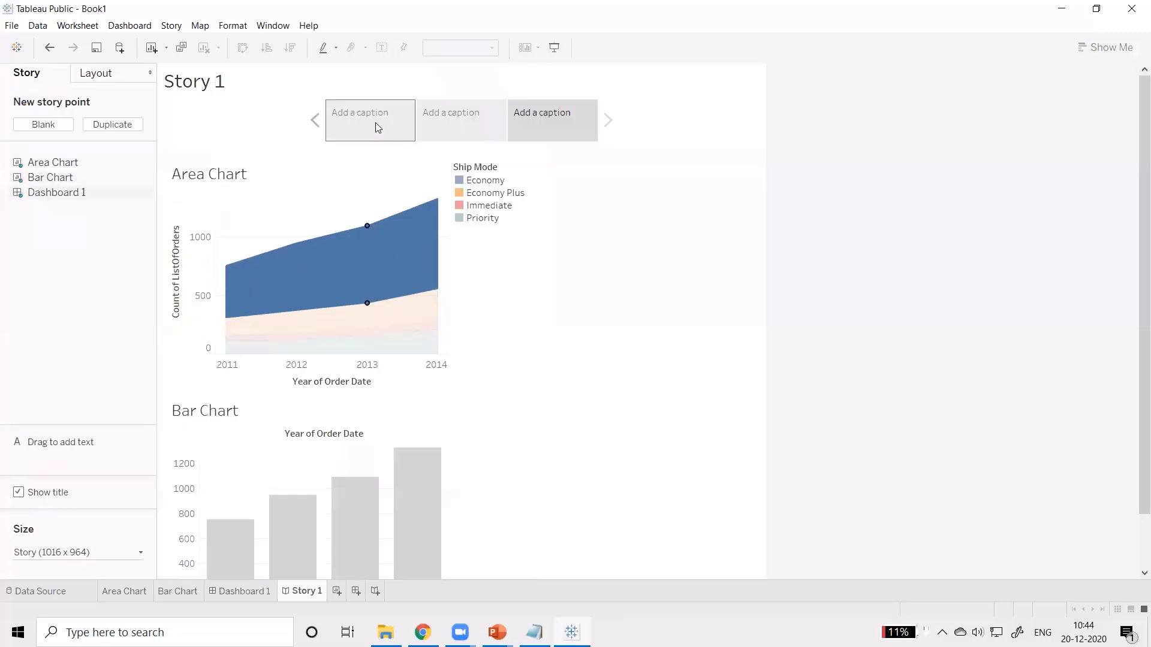
Step: View the Area Chart, Bar Chart and Dashboard 1 story points in order and return to the first one
{"action": "left_click", "coordinate": [377, 127]}
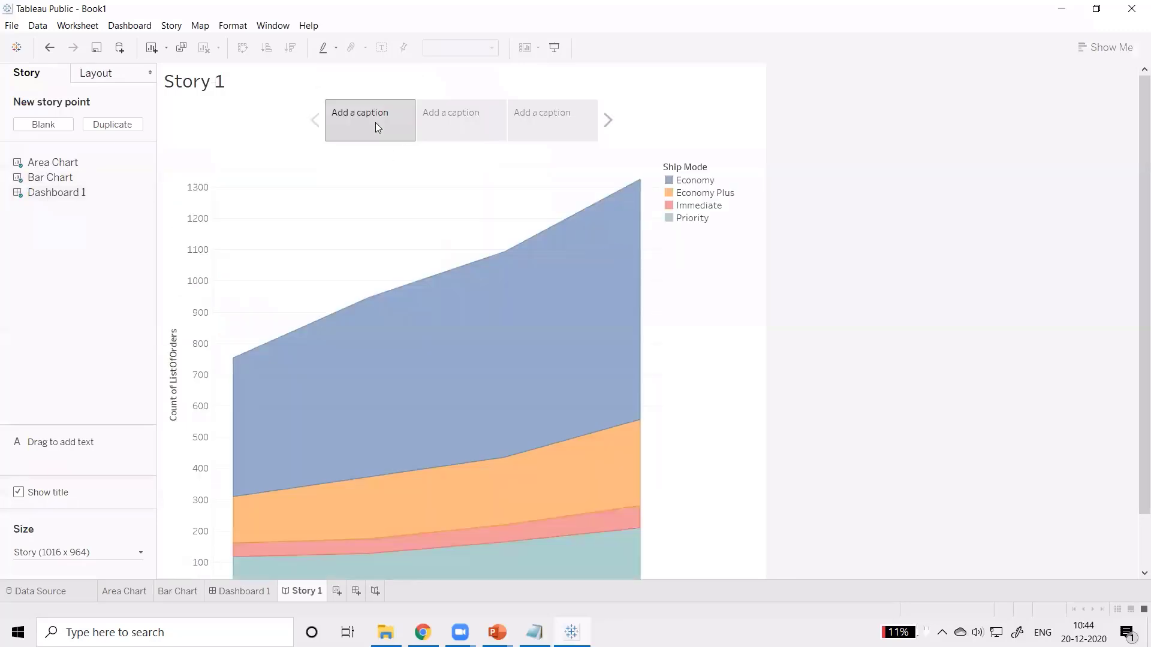
{"action": "left_click", "coordinate": [452, 118]}
{"action": "left_click", "coordinate": [532, 117]}
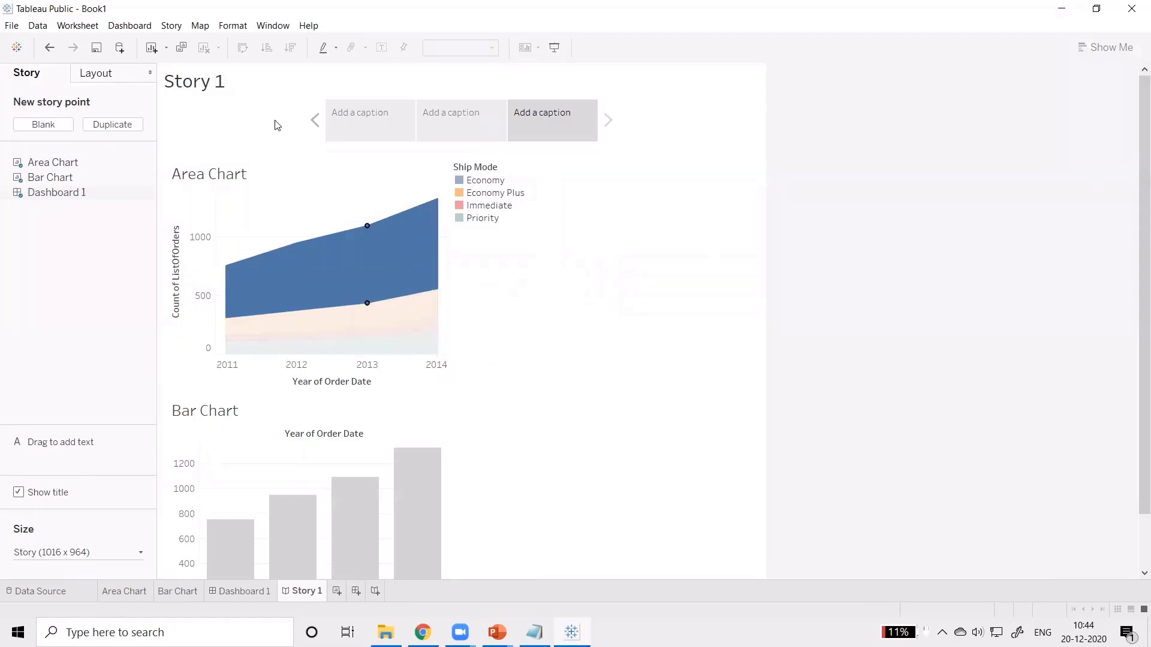
{"action": "left_click", "coordinate": [411, 127]}
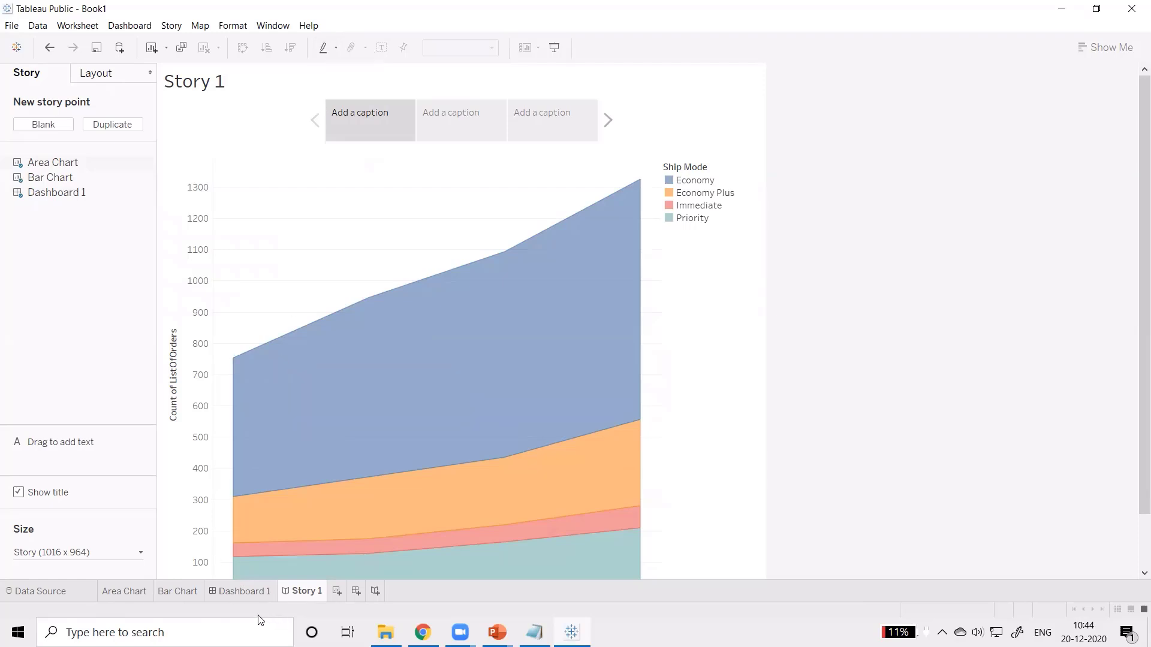
{"action": "mouse_move", "coordinate": [134, 596]}
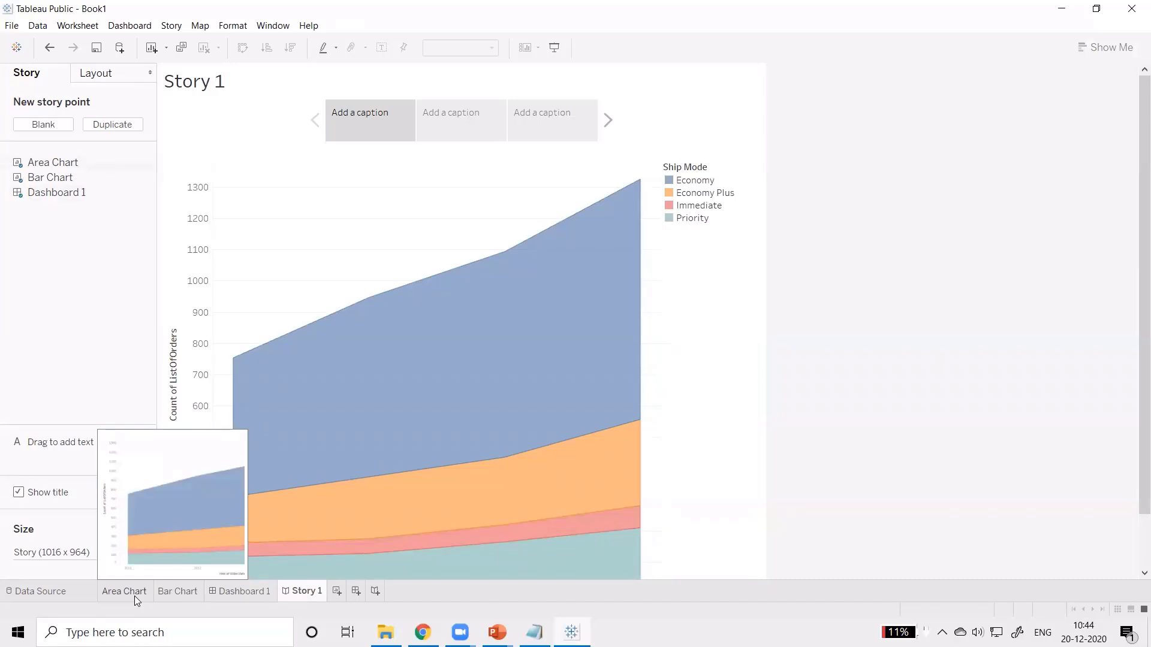
{"action": "mouse_move", "coordinate": [459, 462]}
{"action": "key", "text": "alt+Tab"}
{"action": "key", "text": "alt+Tab"}
{"action": "key", "text": "alt+Tab"}
{"action": "key", "text": "alt+Tab"}
{"action": "key", "text": "alt+Tab"}
{"action": "key", "text": "alt+Tab"}
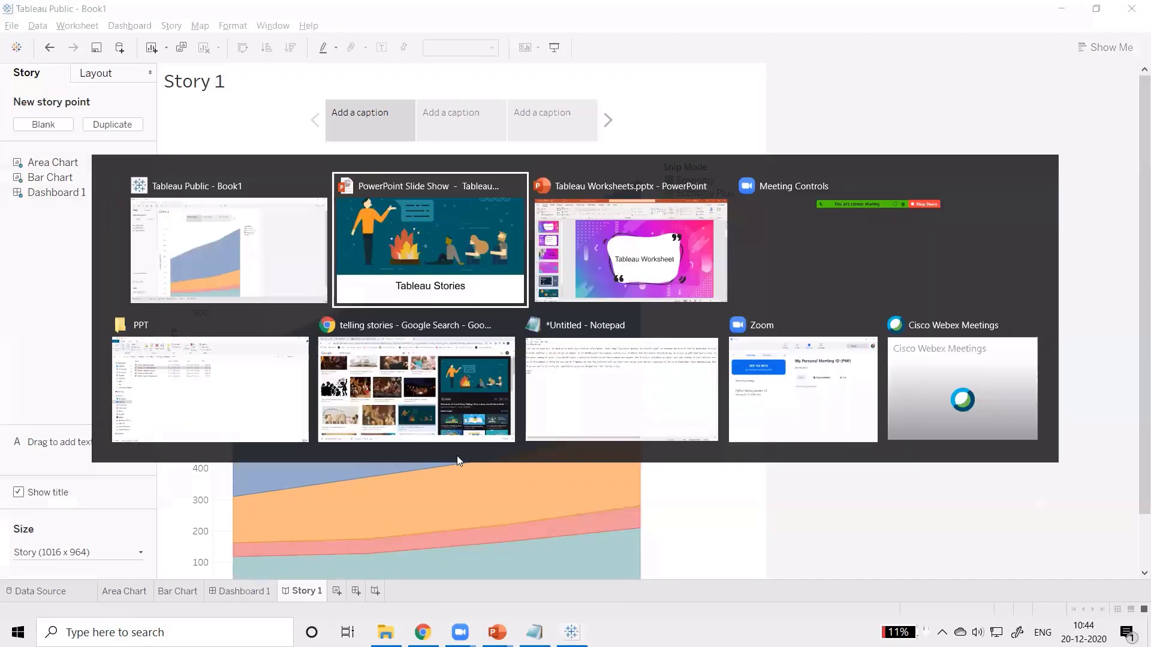
{"action": "key", "text": "alt+Tab"}
{"action": "key", "text": "alt+Tab"}
{"action": "key", "text": "alt+Tab"}
{"action": "key", "text": "alt+Tab"}
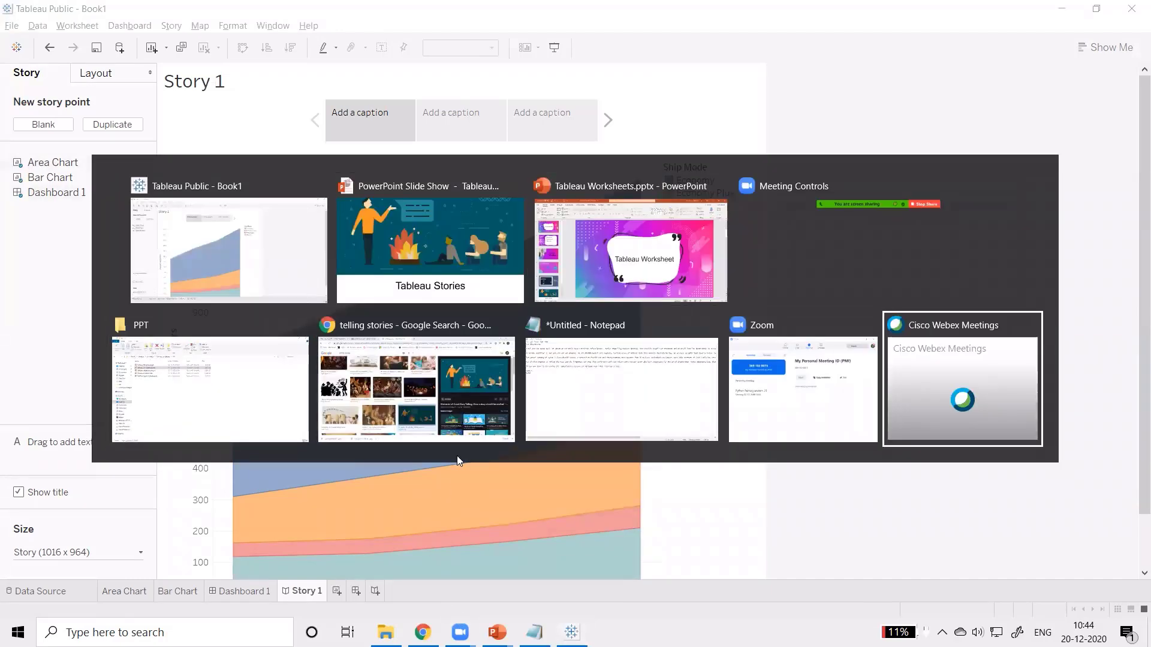